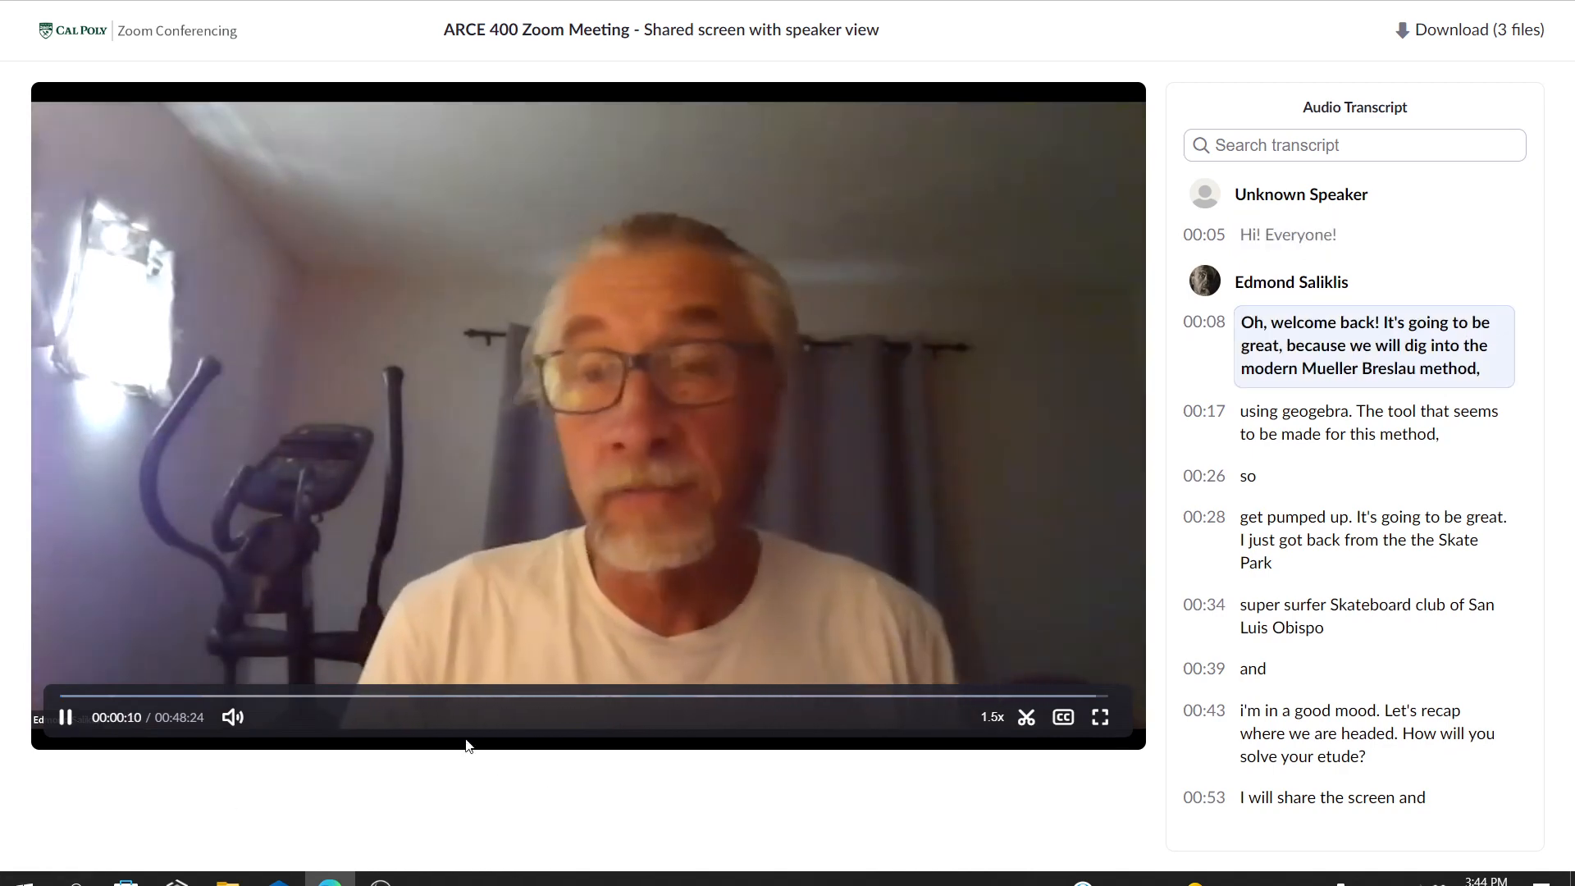
- Set the recording's playback speed to Normal
click(993, 720)
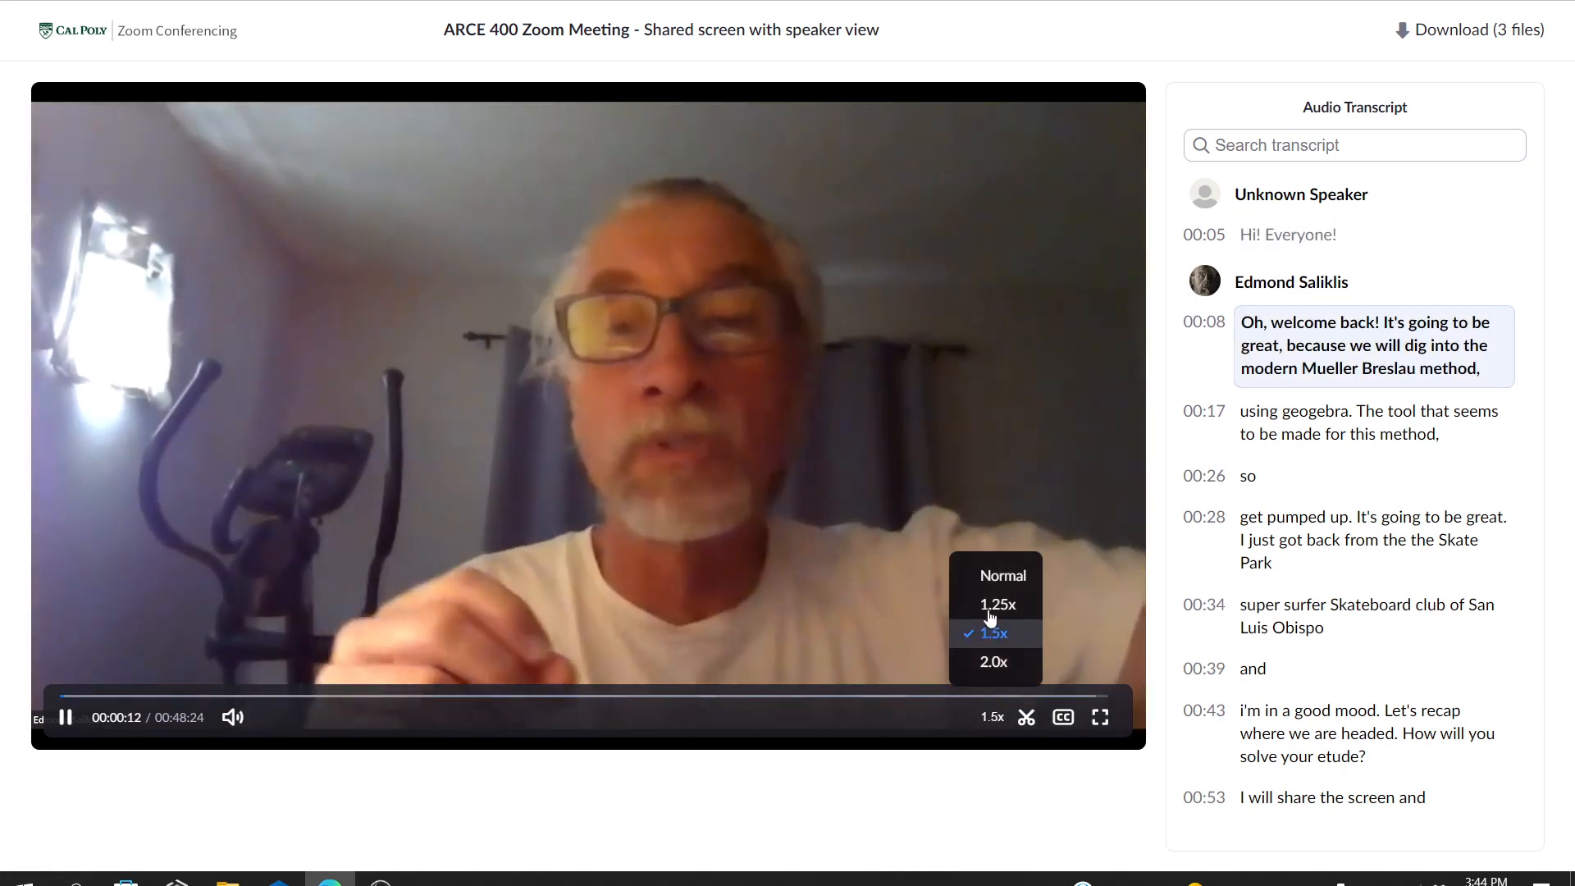
click(999, 573)
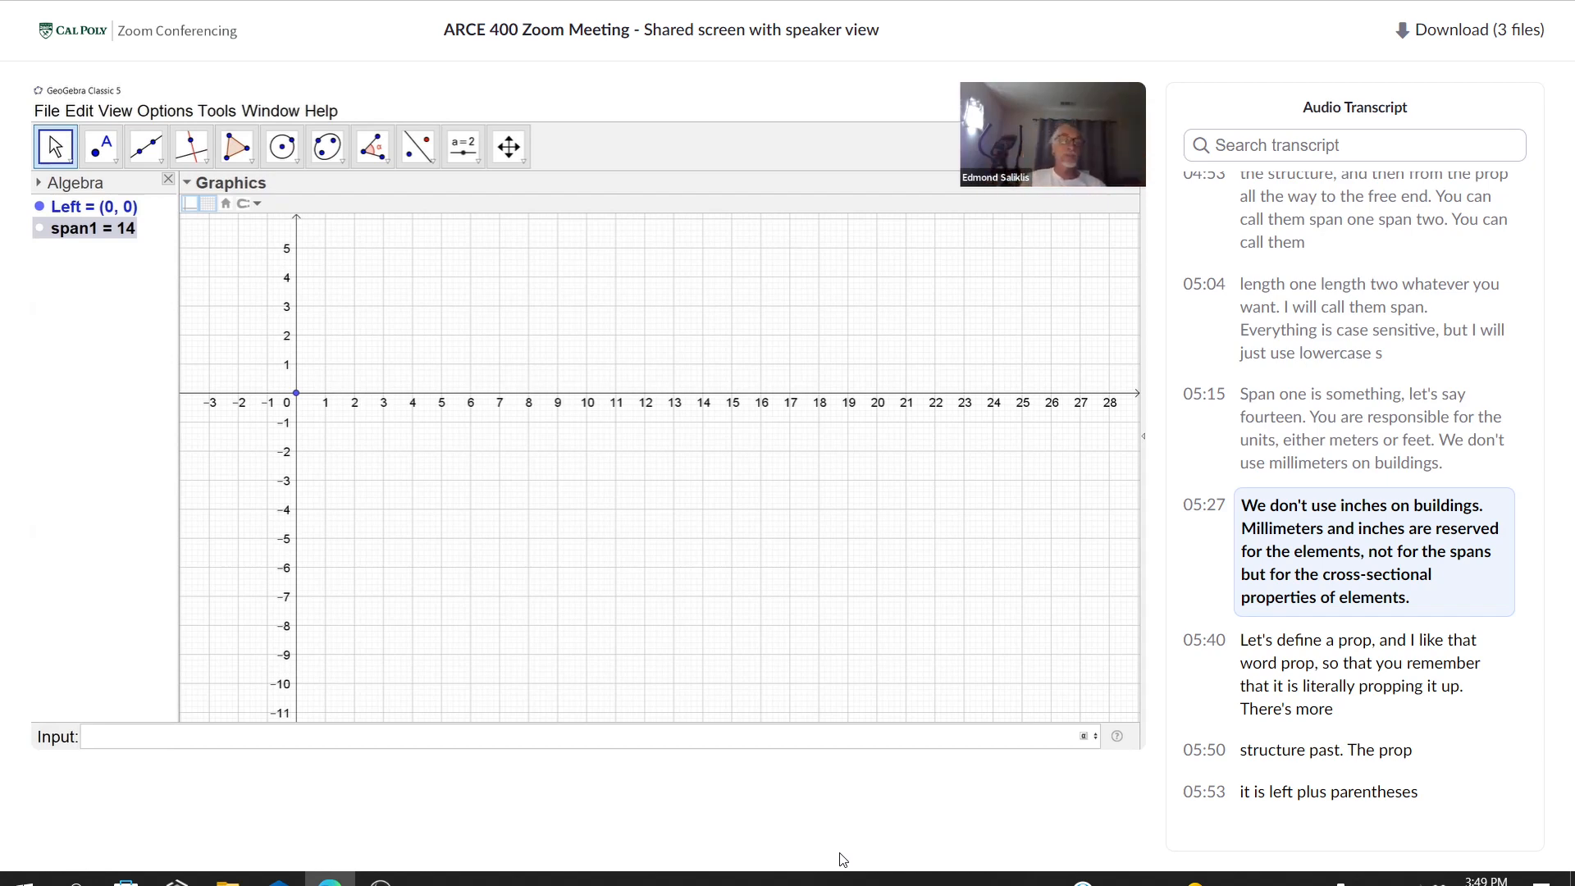
- Define the point Prop as Left + (span1,0)
text(Prop)
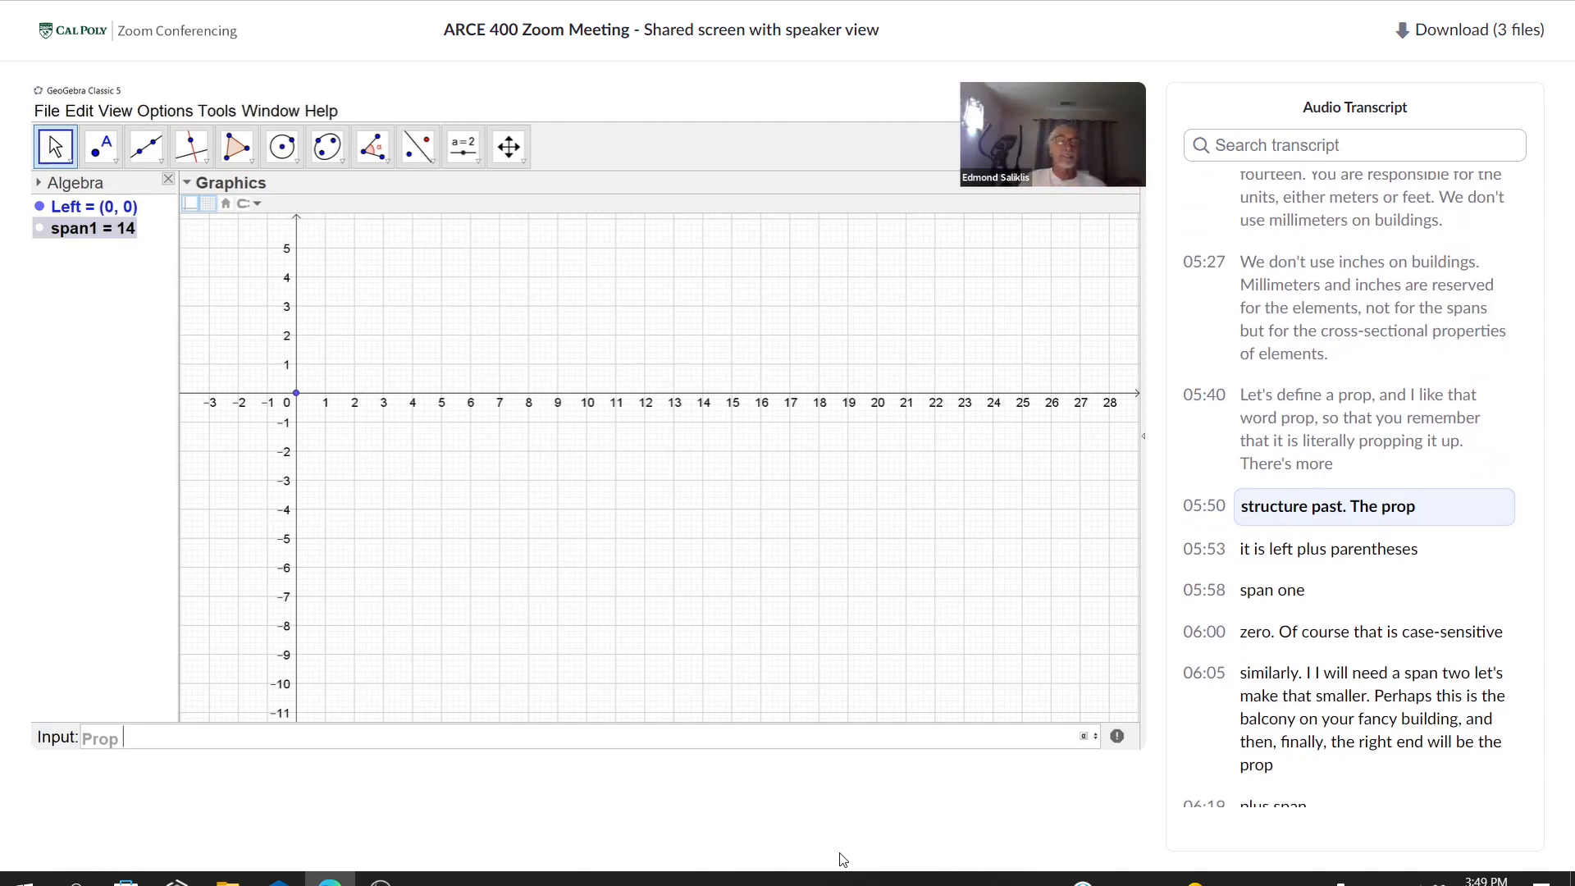
text(= L)
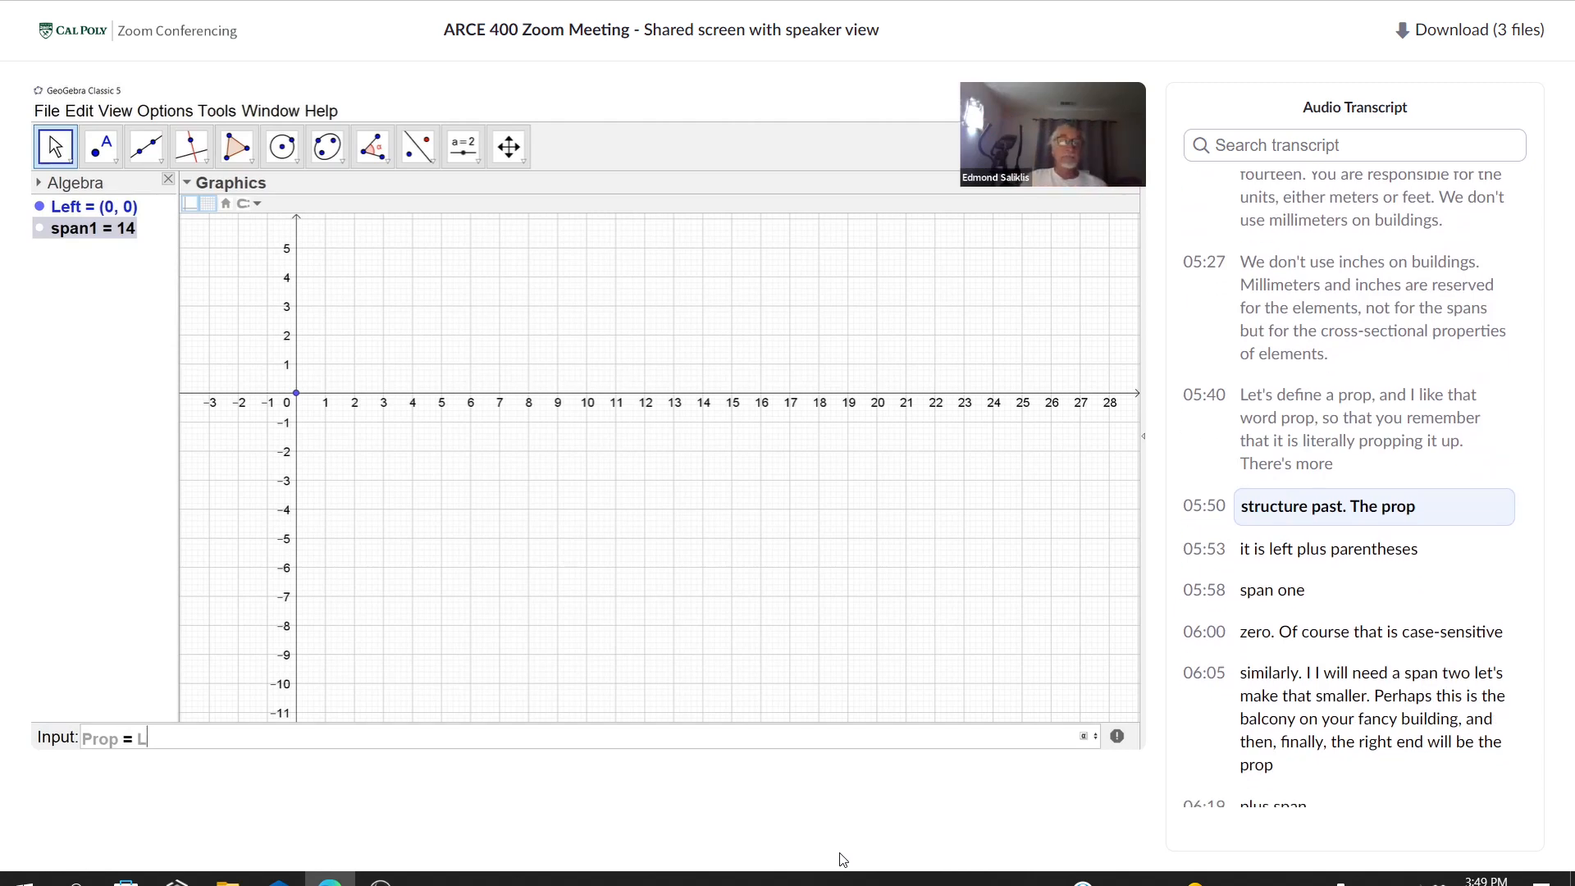
text(eft + )
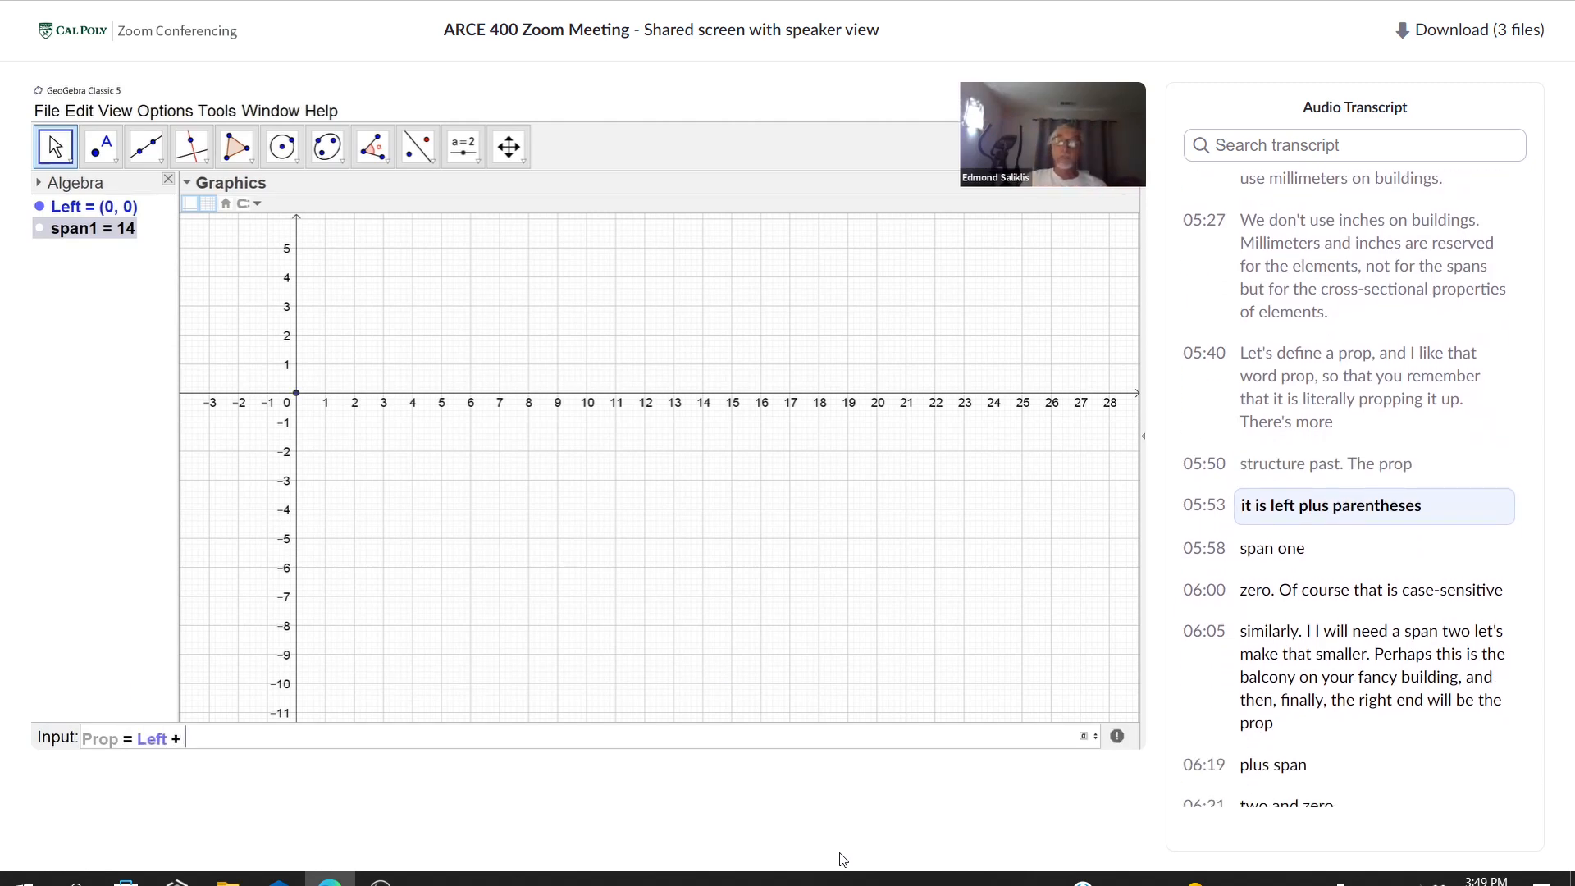
text((span1)
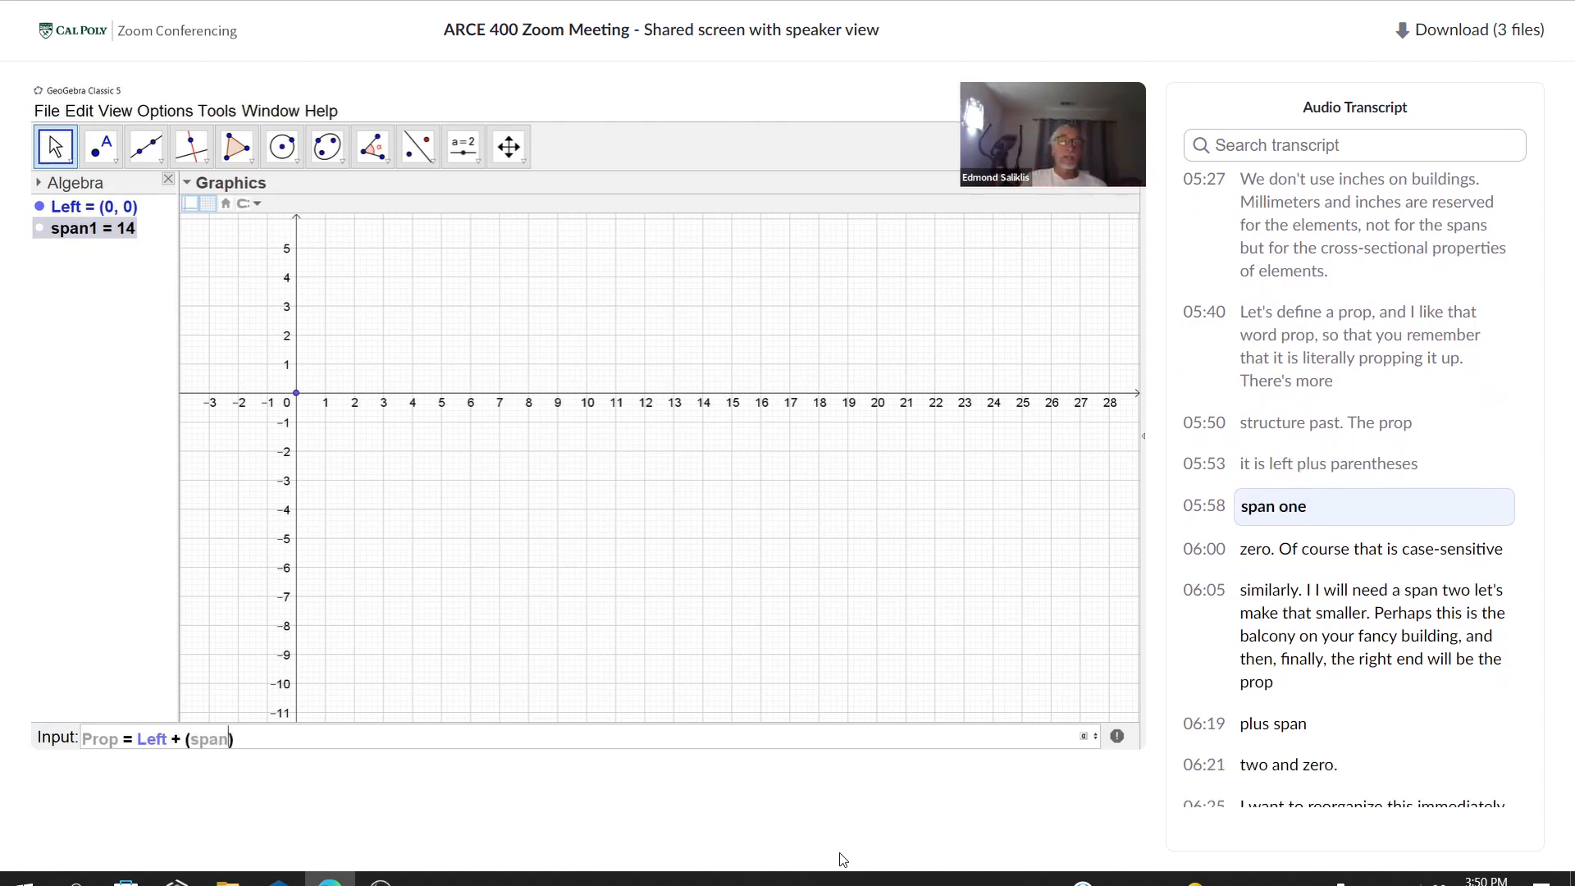
text(,0)
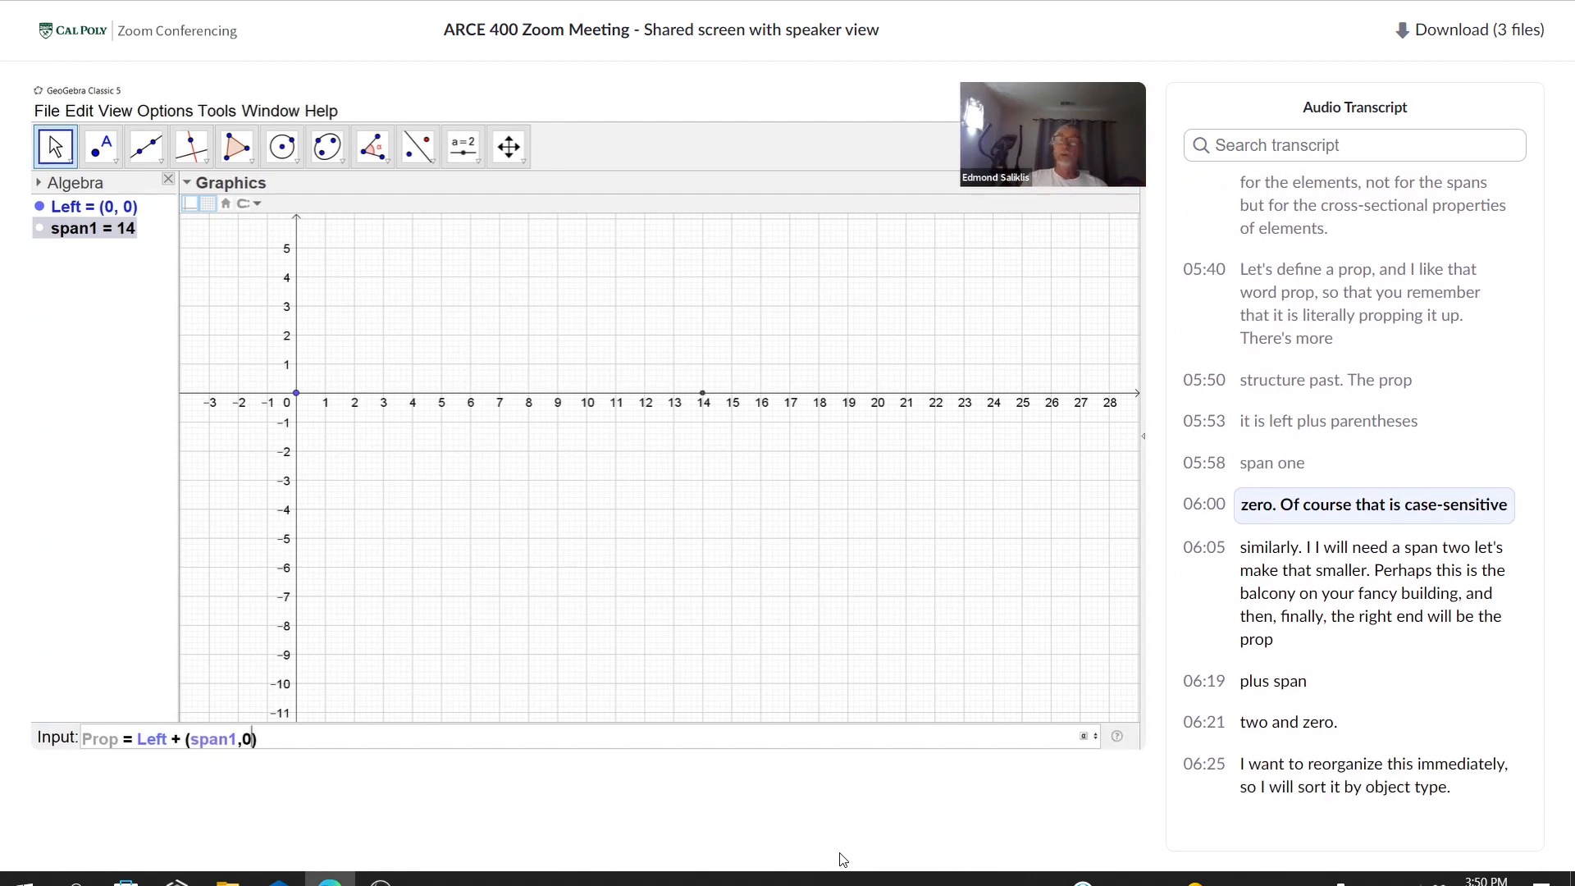
key(Return)
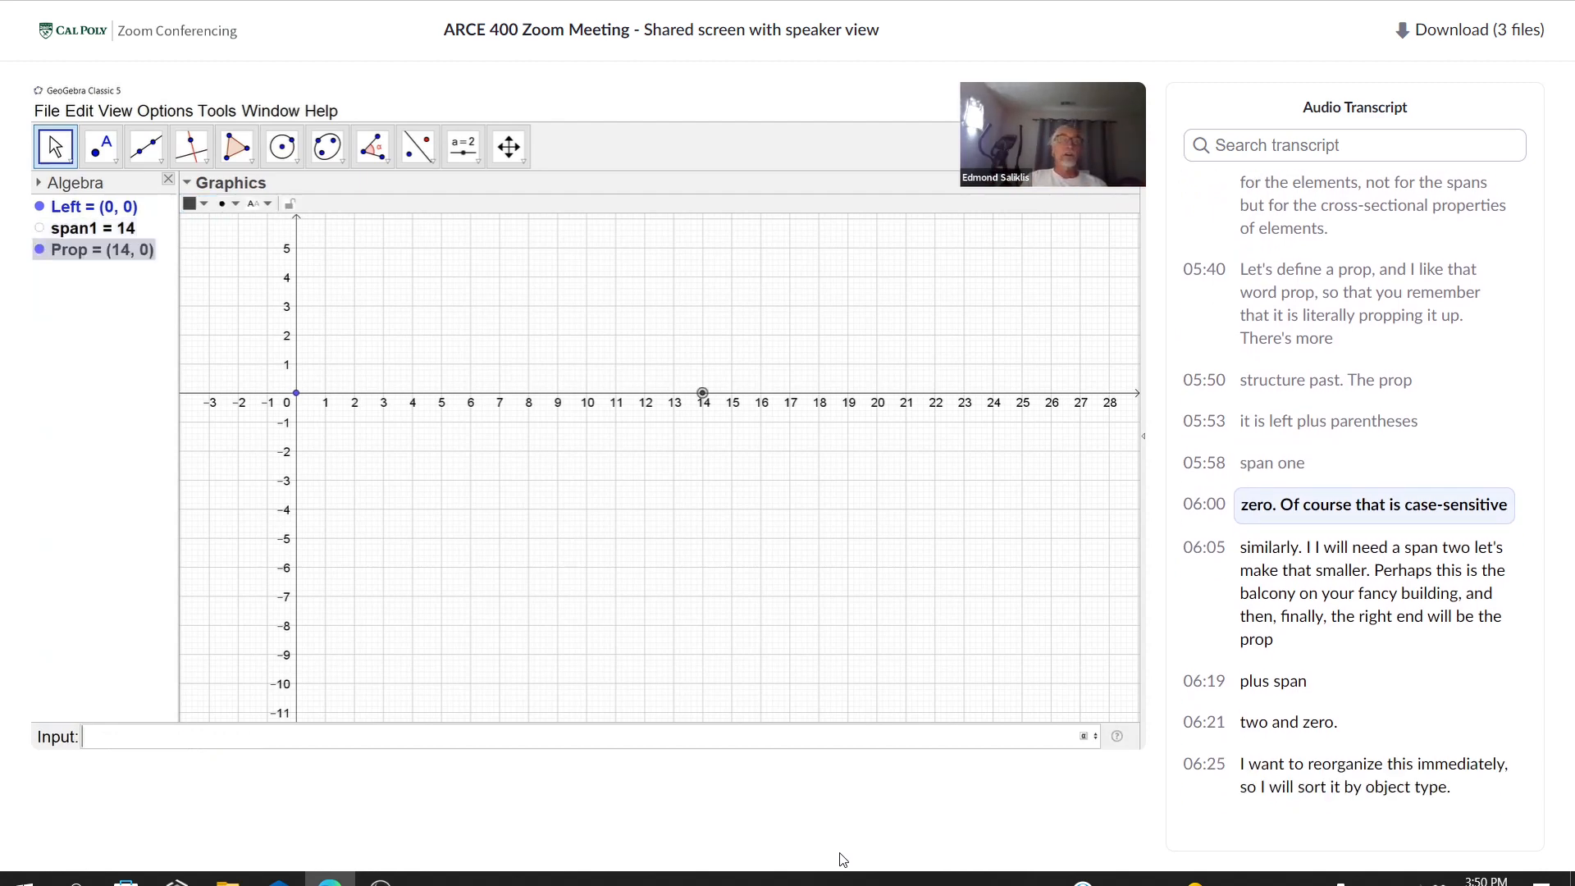
- Define the number span2 with a value of 6
text(span2)
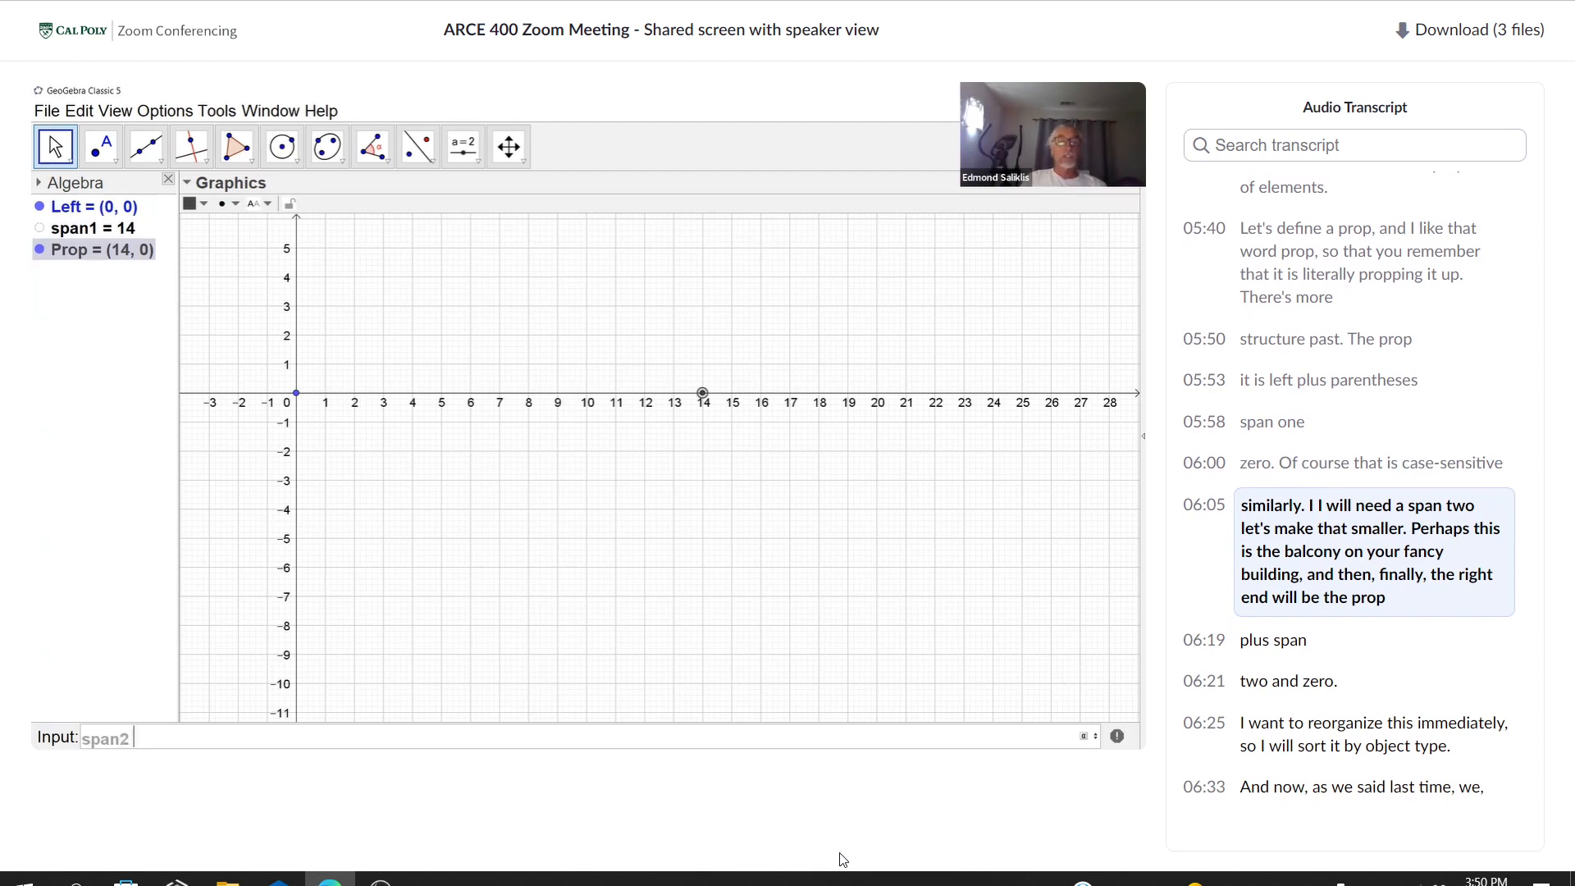
text( = 6)
key(Return)
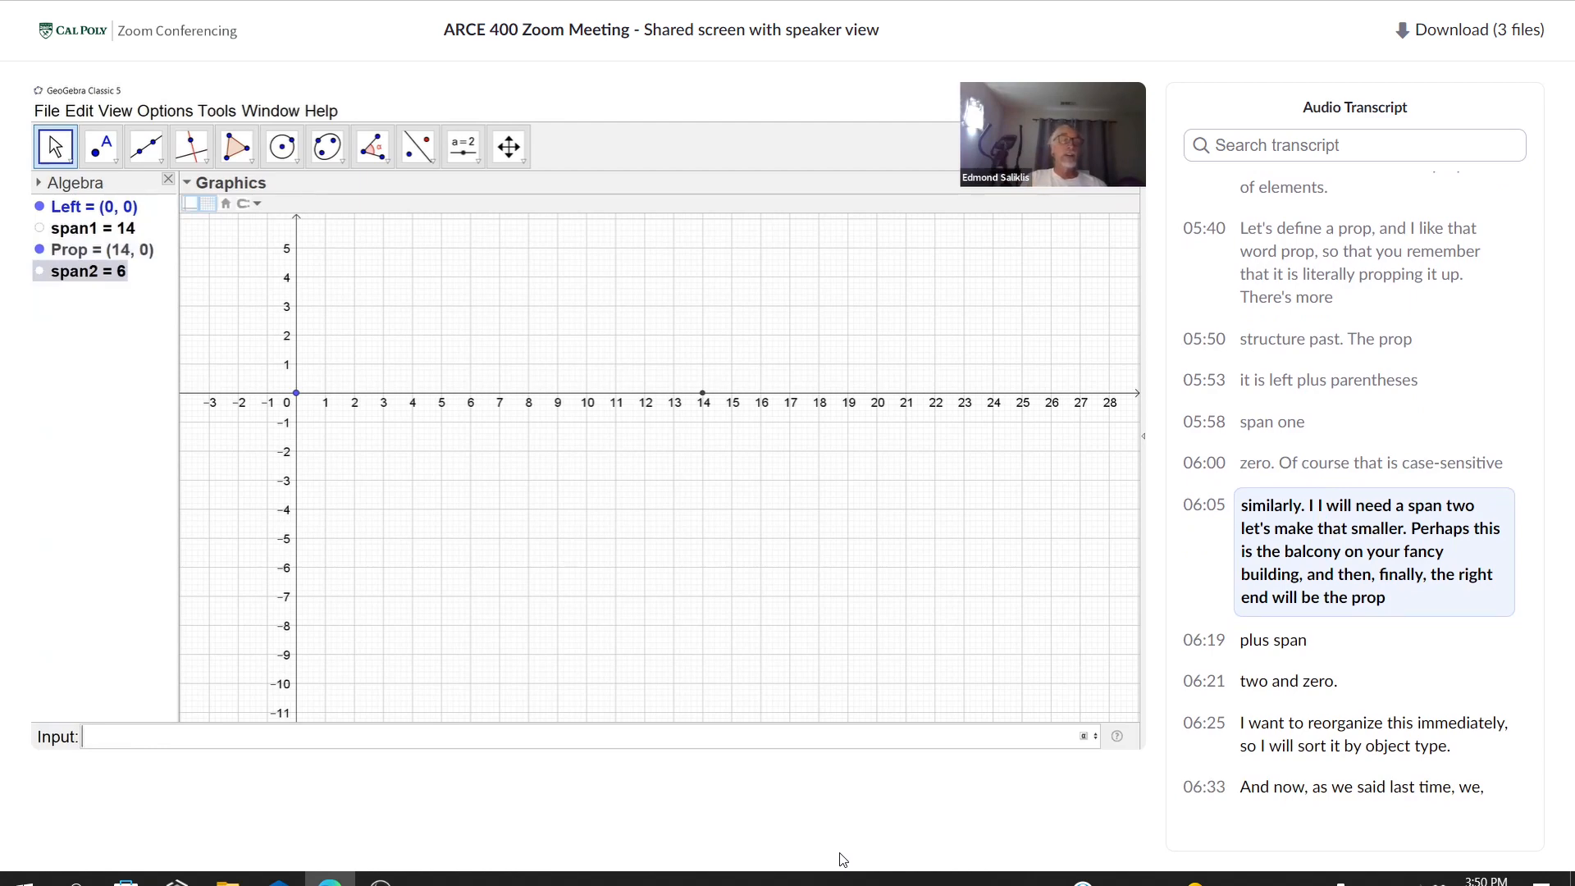
- Define the point Right as Prop + (span2,0)
text(Right = Prop)
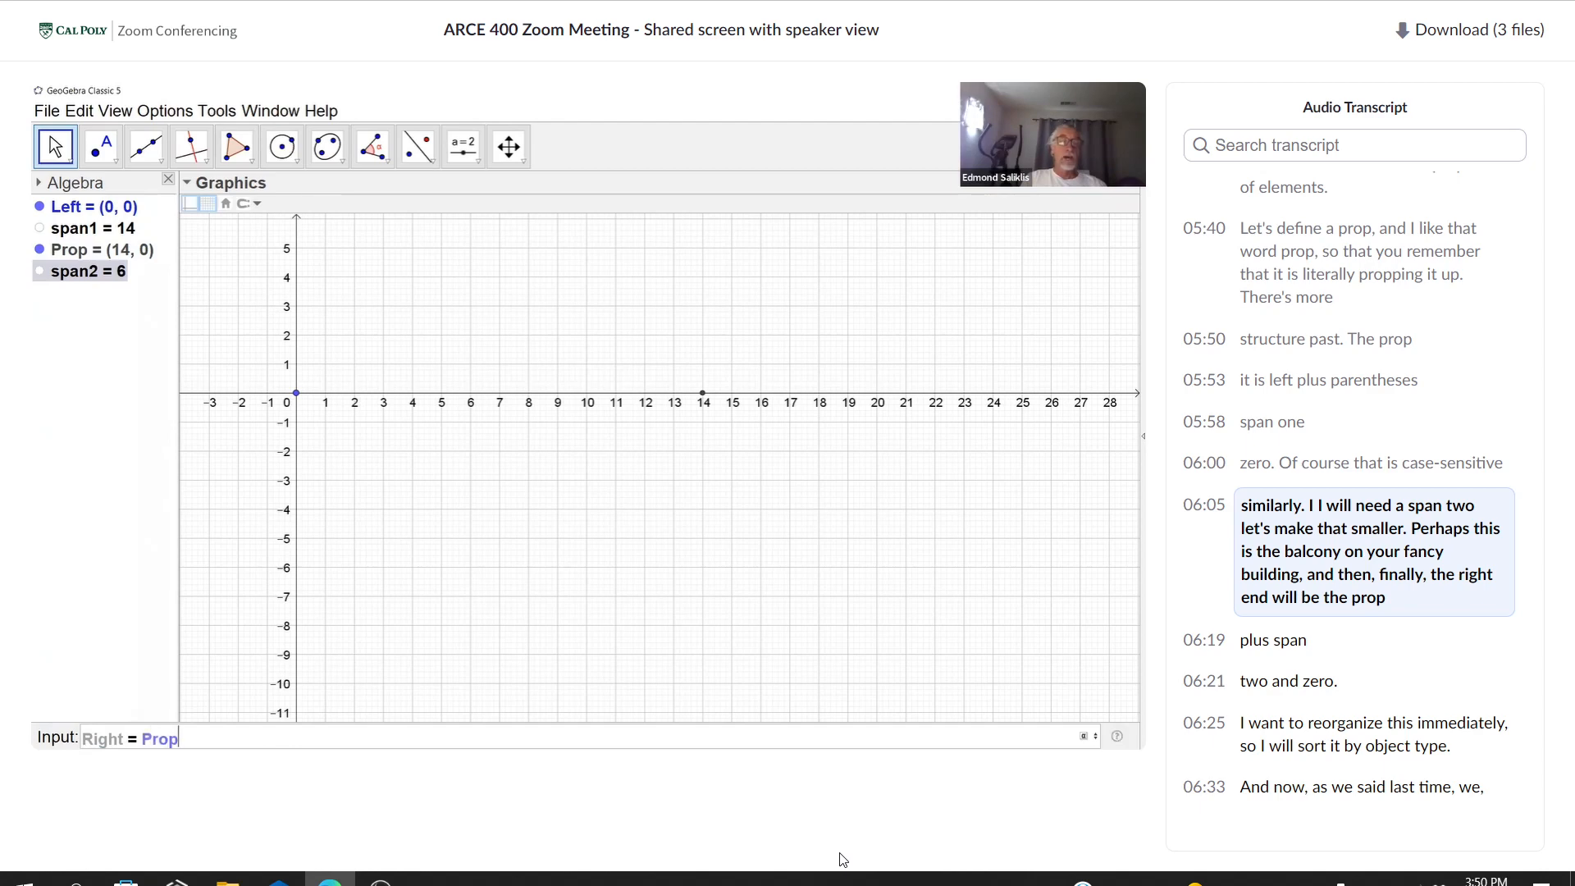
text( + (spa)
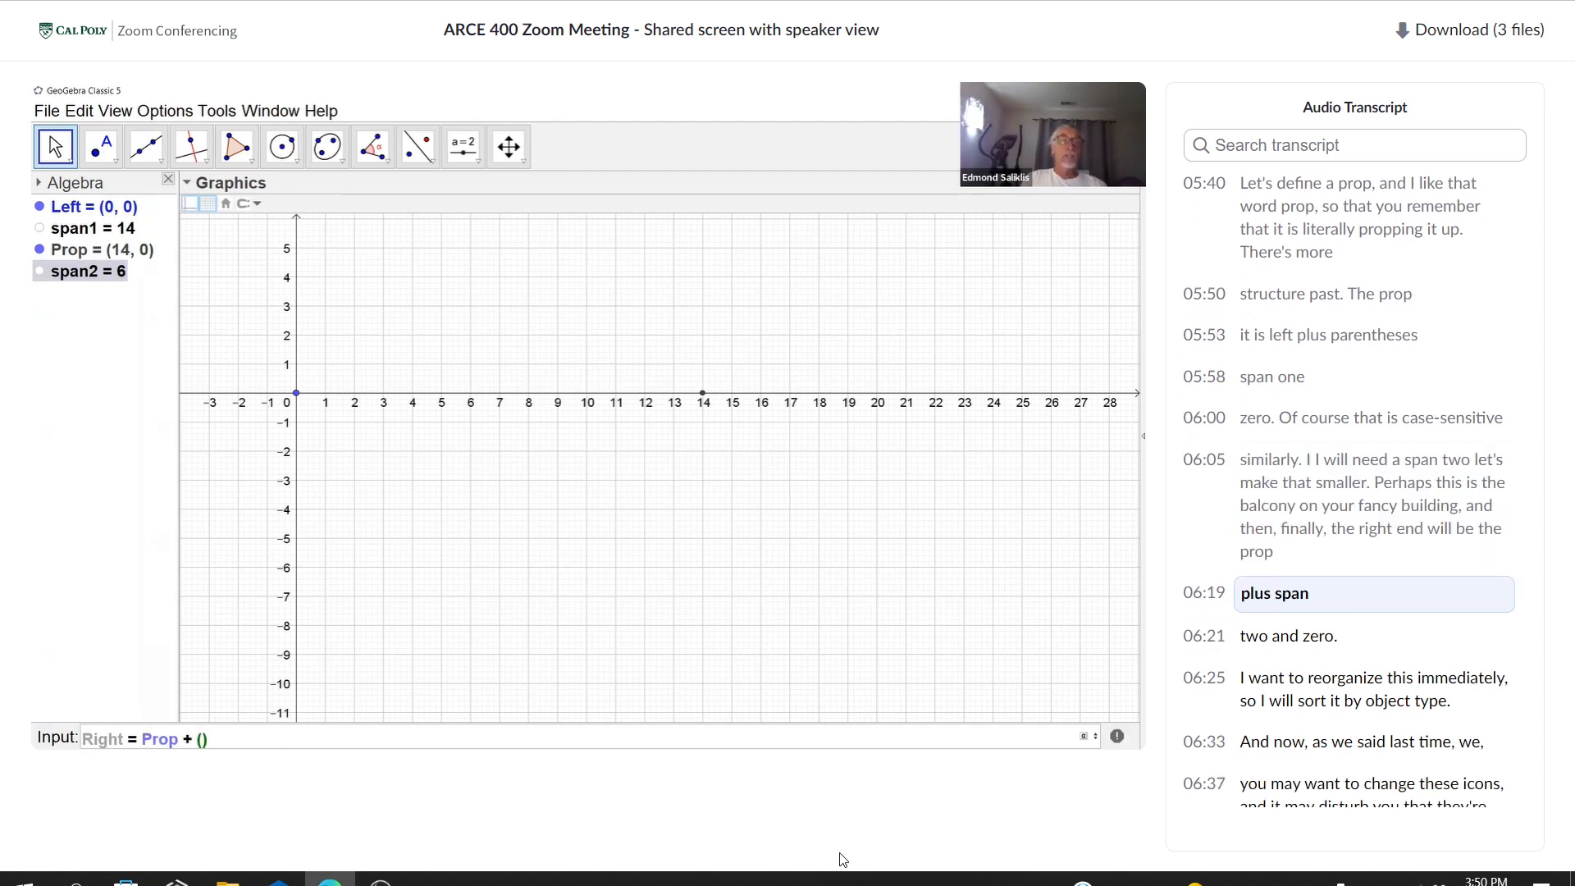
text(n)
text(2,0)
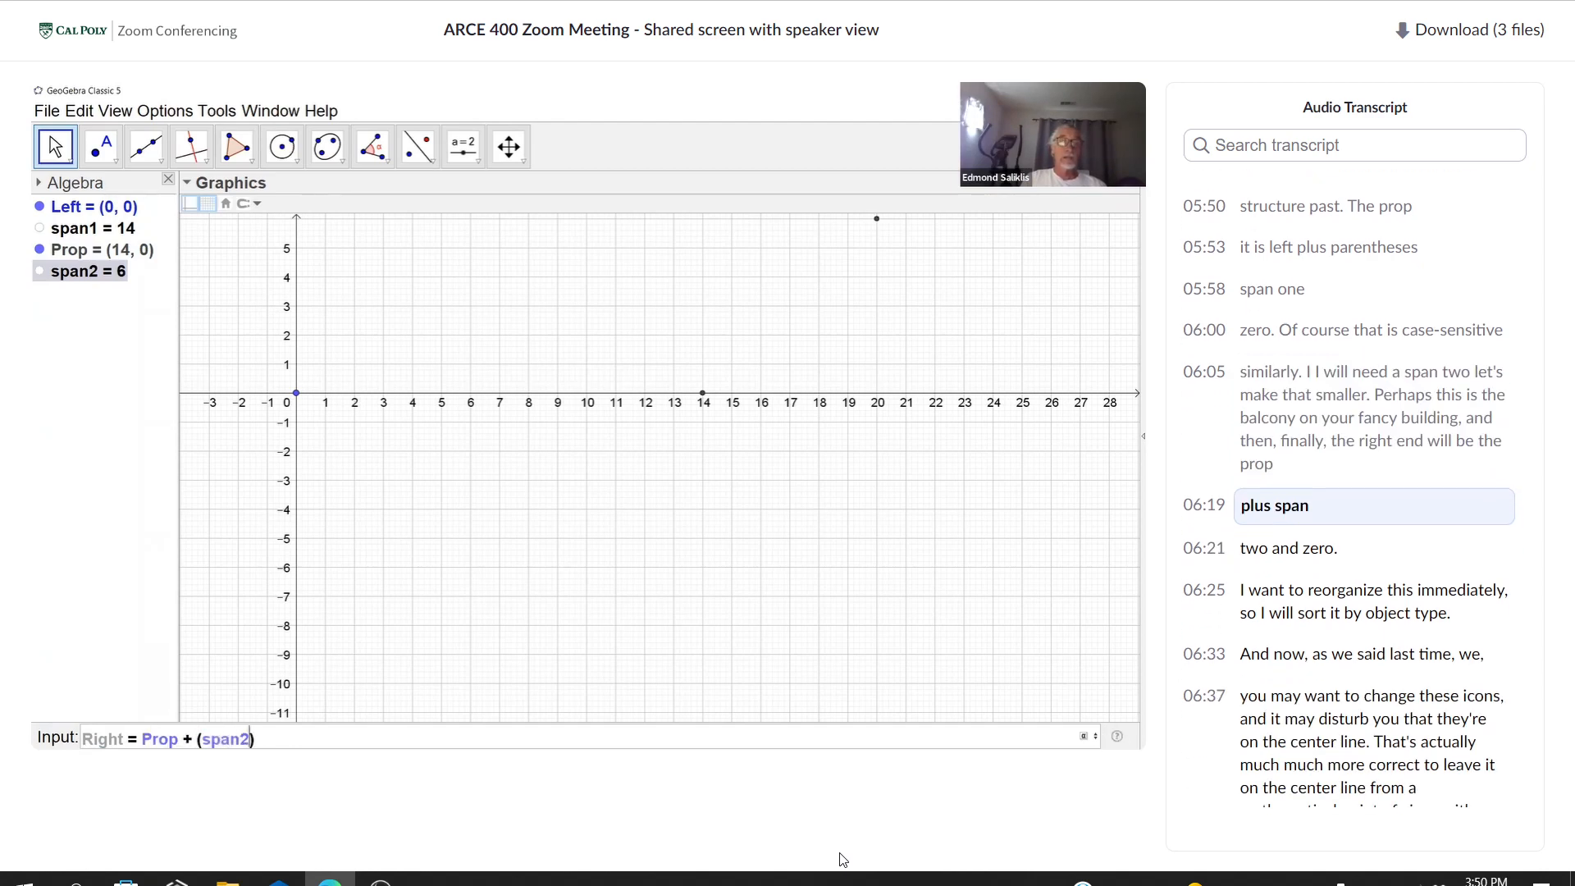
key(Return)
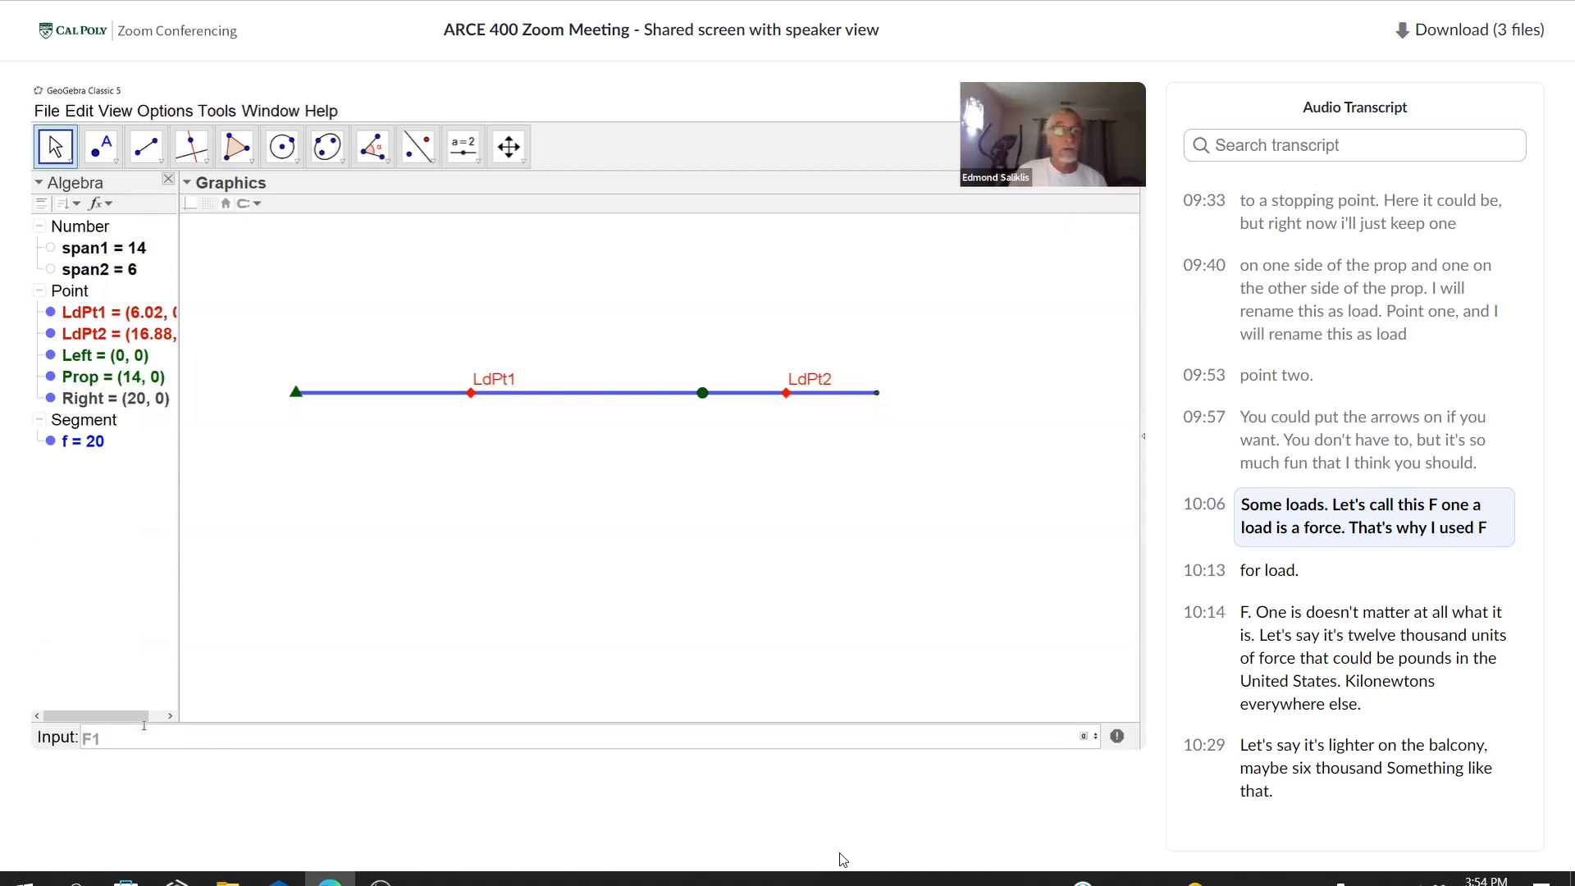
- Define the force F1 with a value of 12000
text(= )
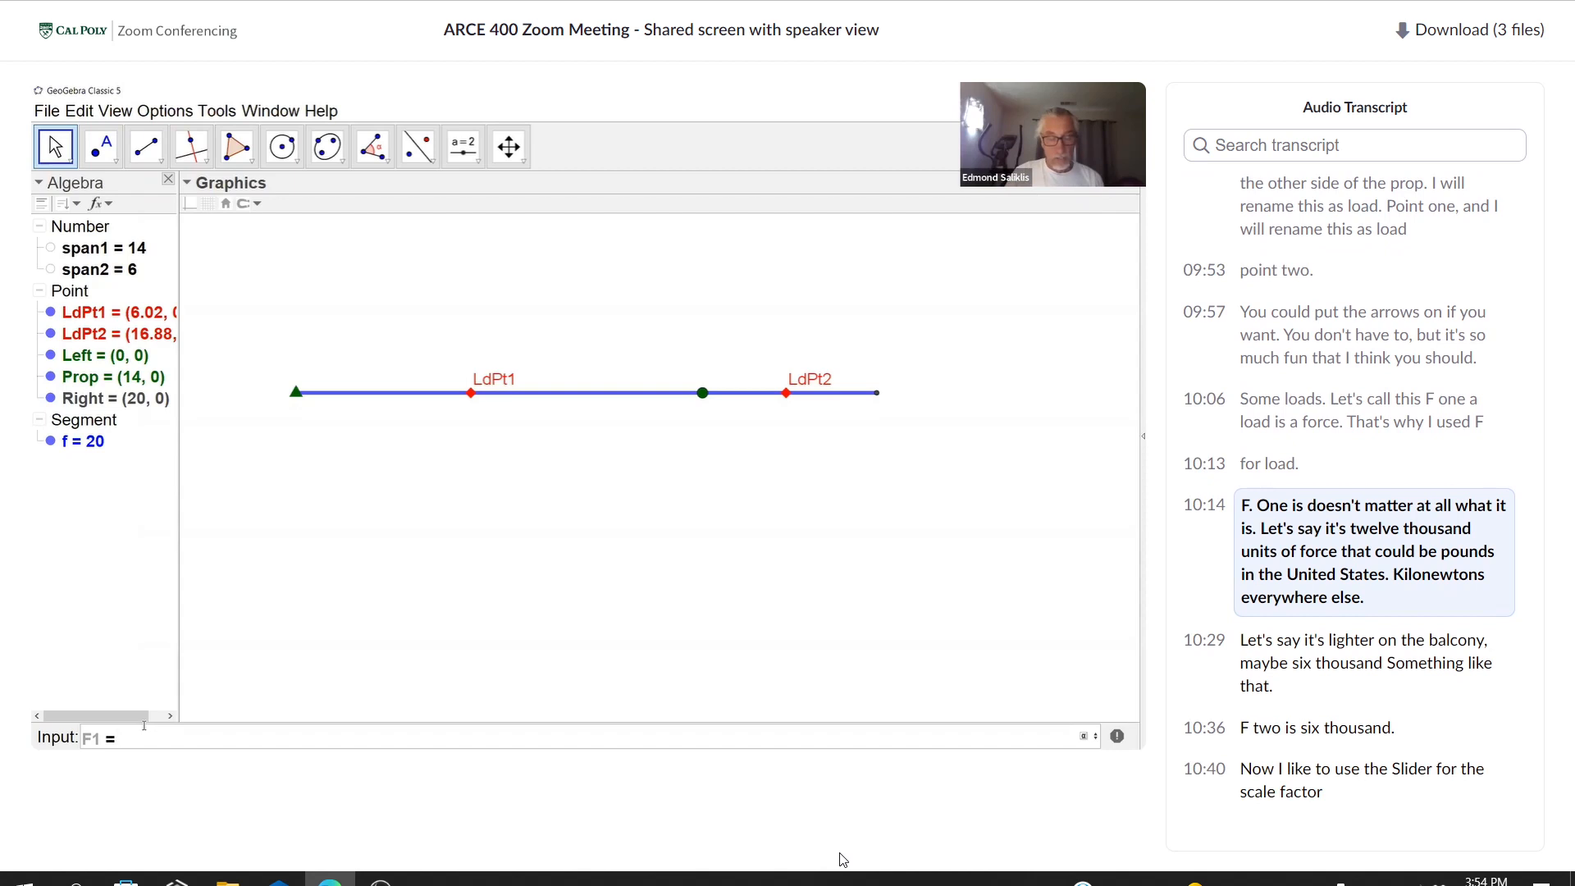
text(1)
text(2000)
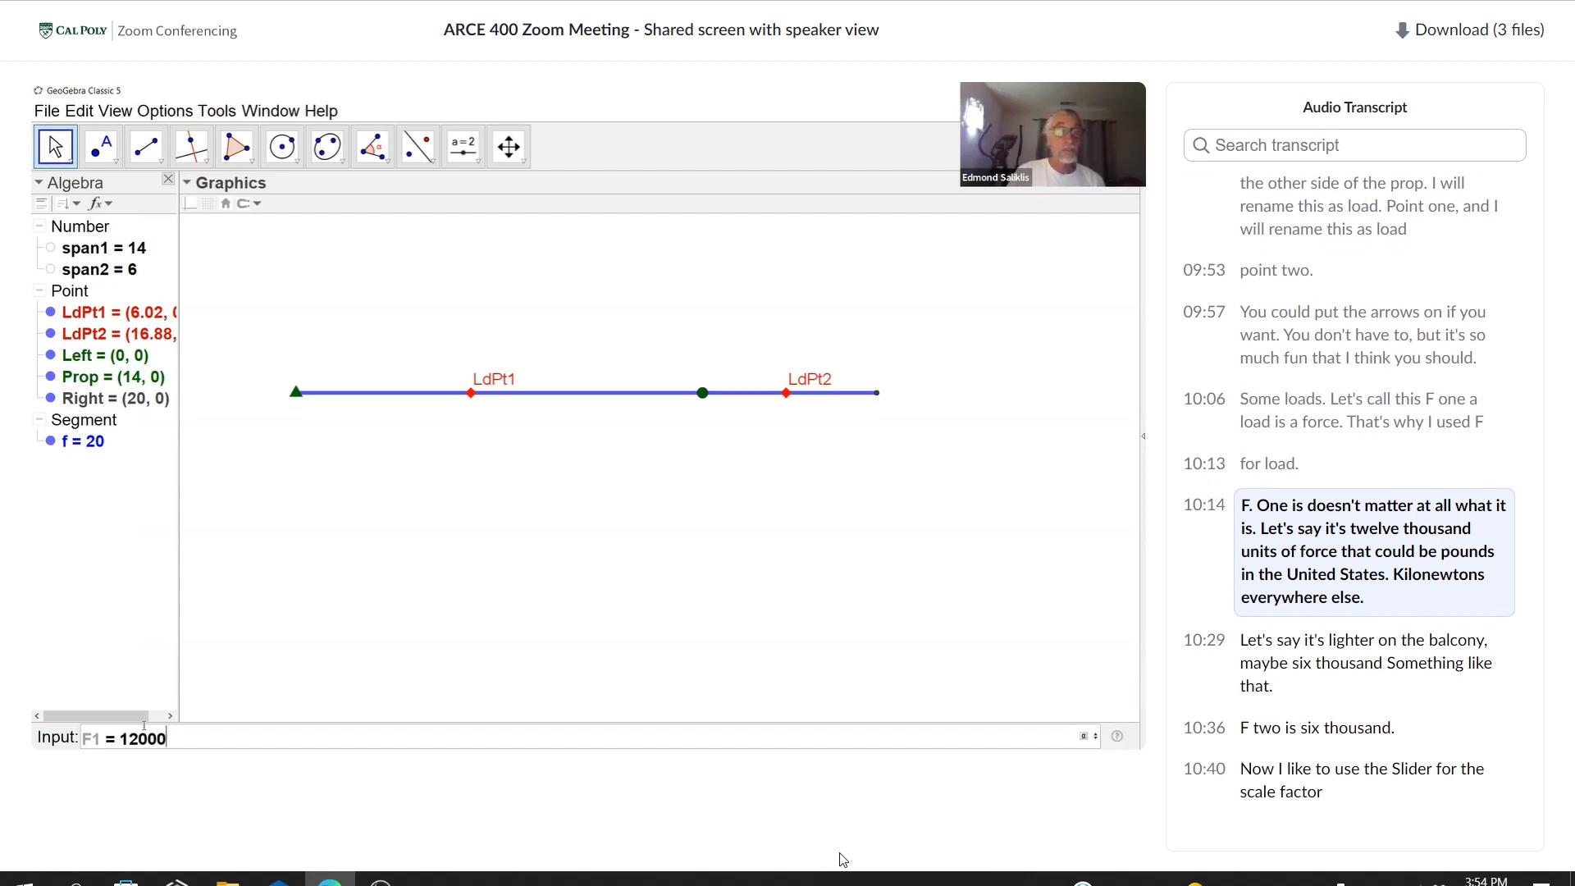
key(Return)
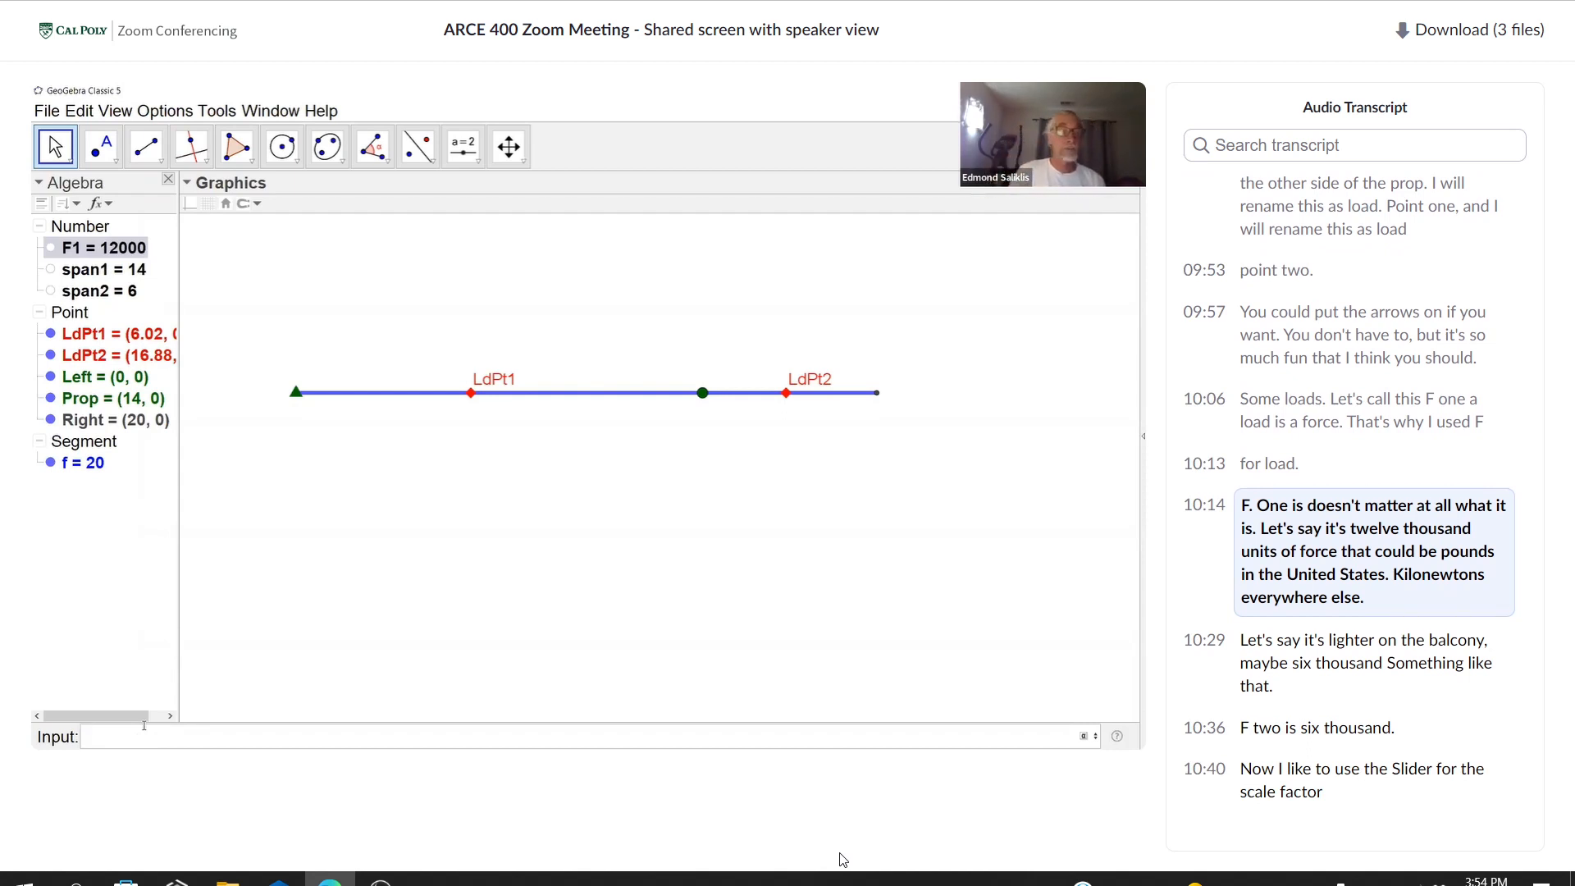
- Create a number slider named FScale with a minimum of 1 and a maximum of F1
text(FScale)
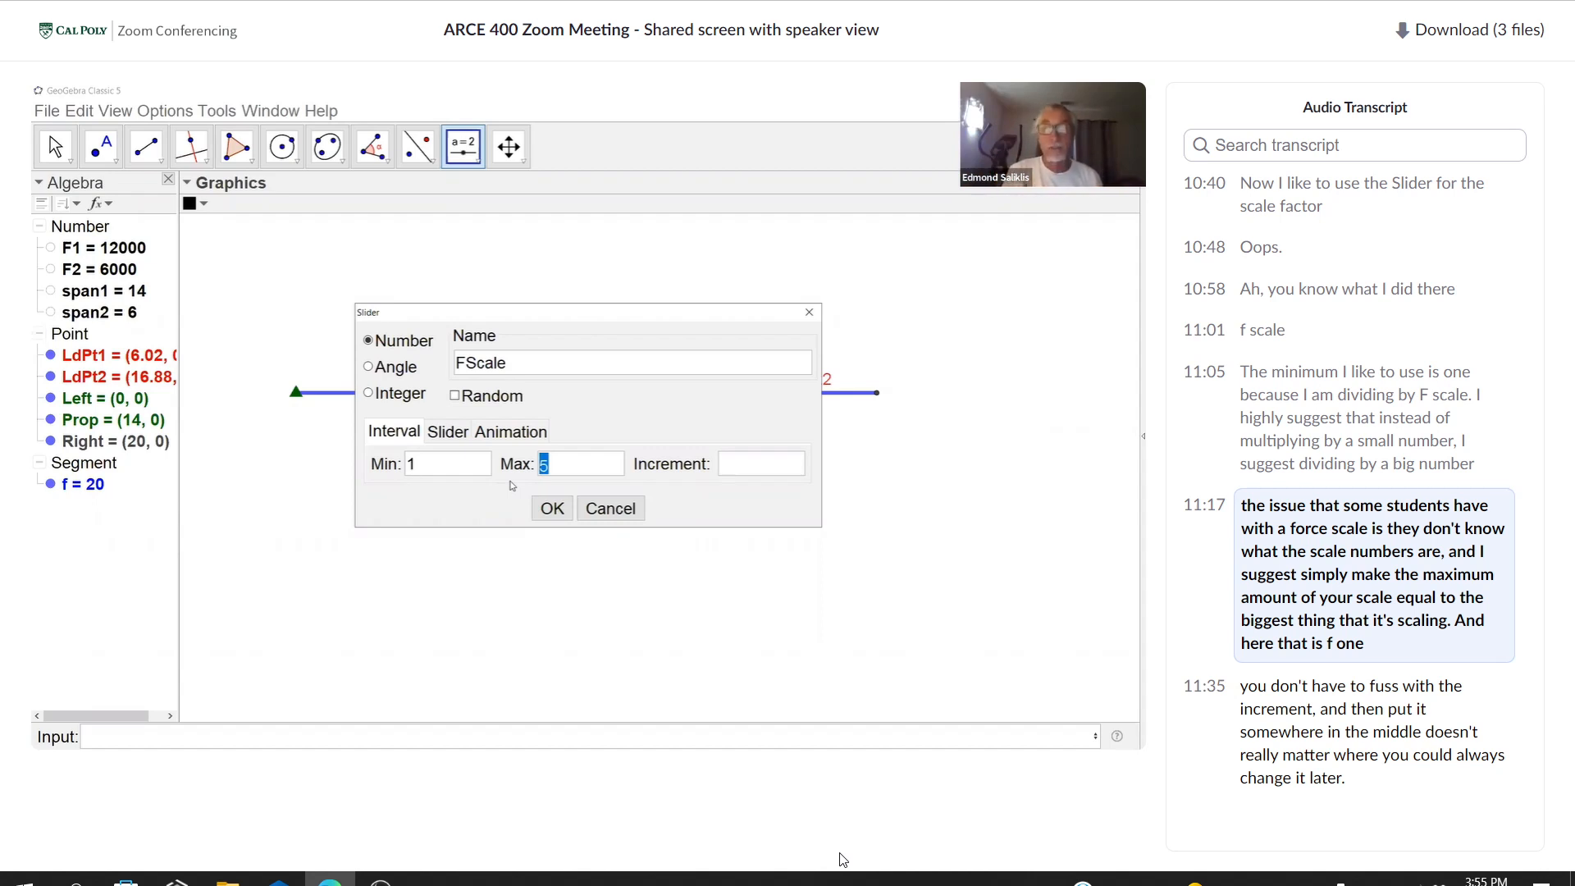
text(F1)
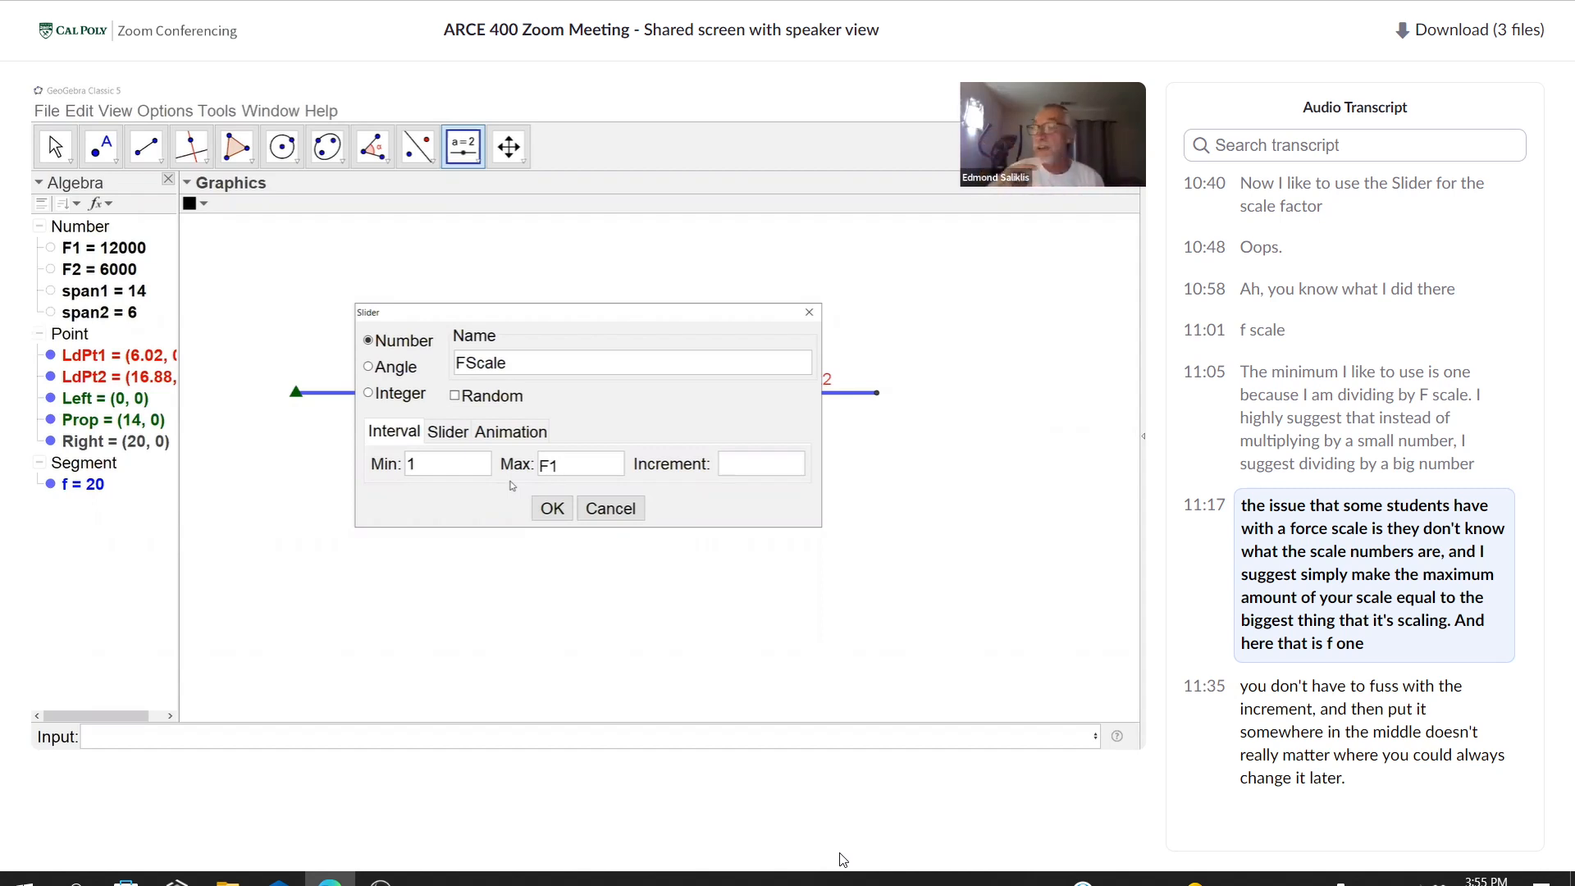
click(547, 509)
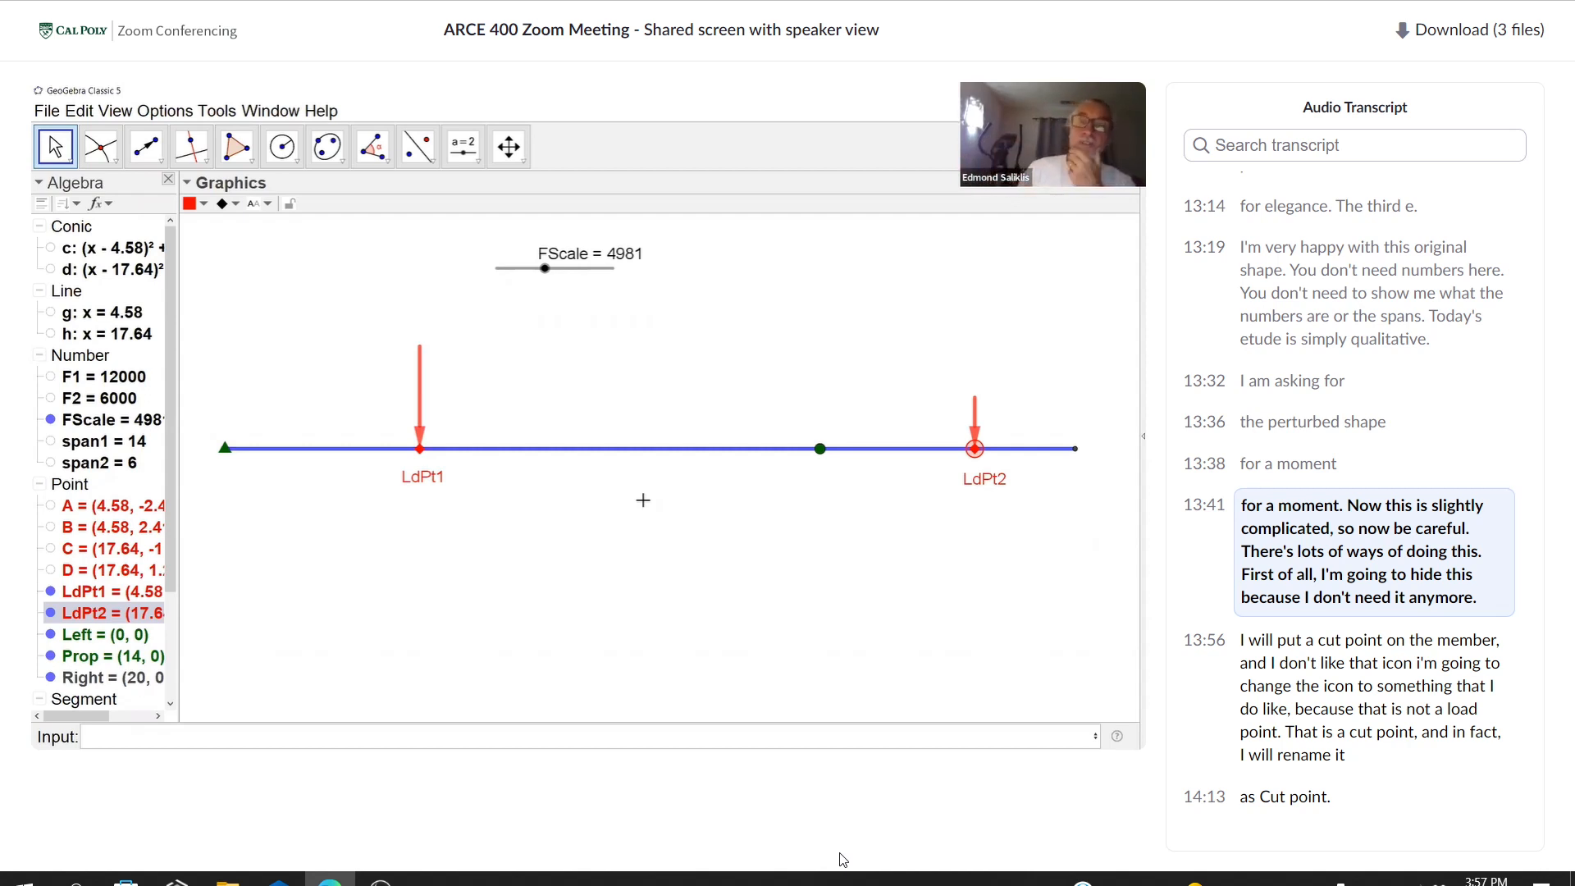
- Hide the FScale slider in the drawing
right_click(585, 272)
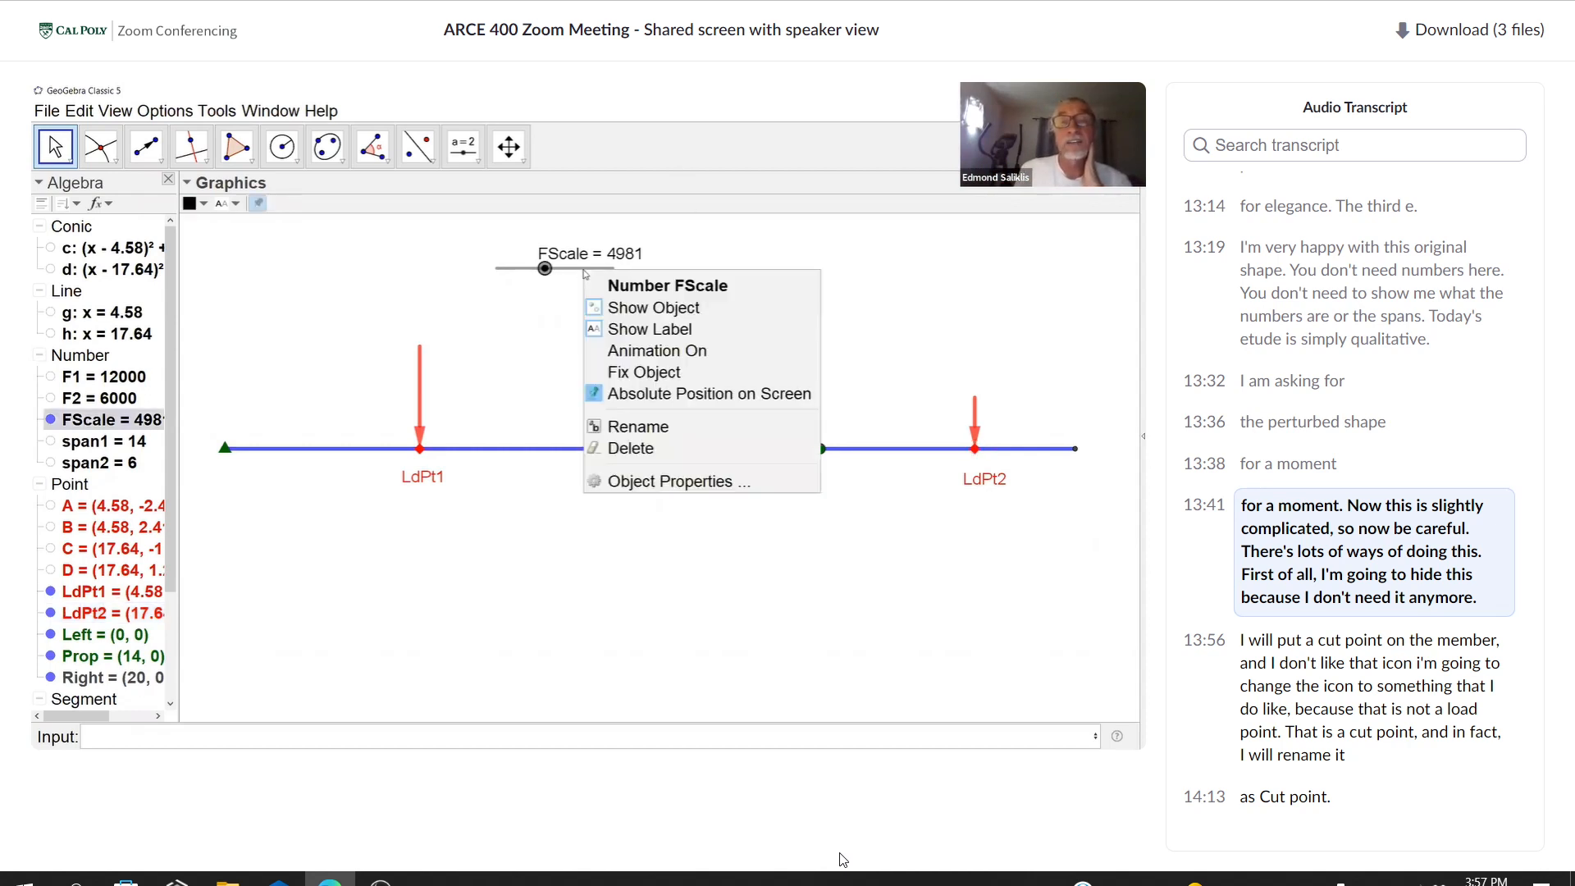
click(633, 307)
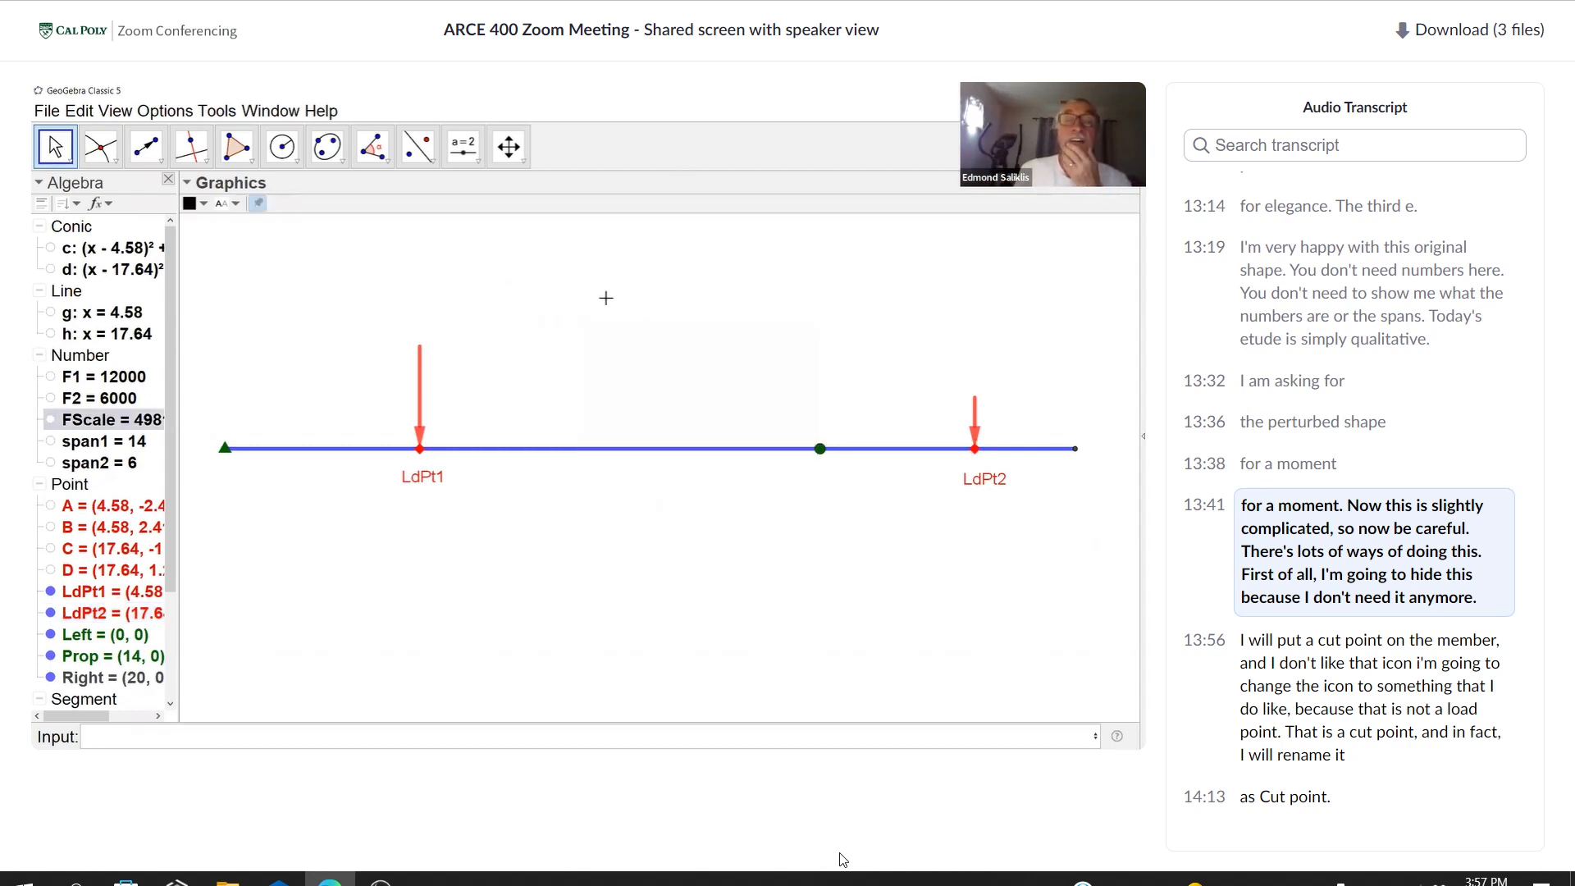
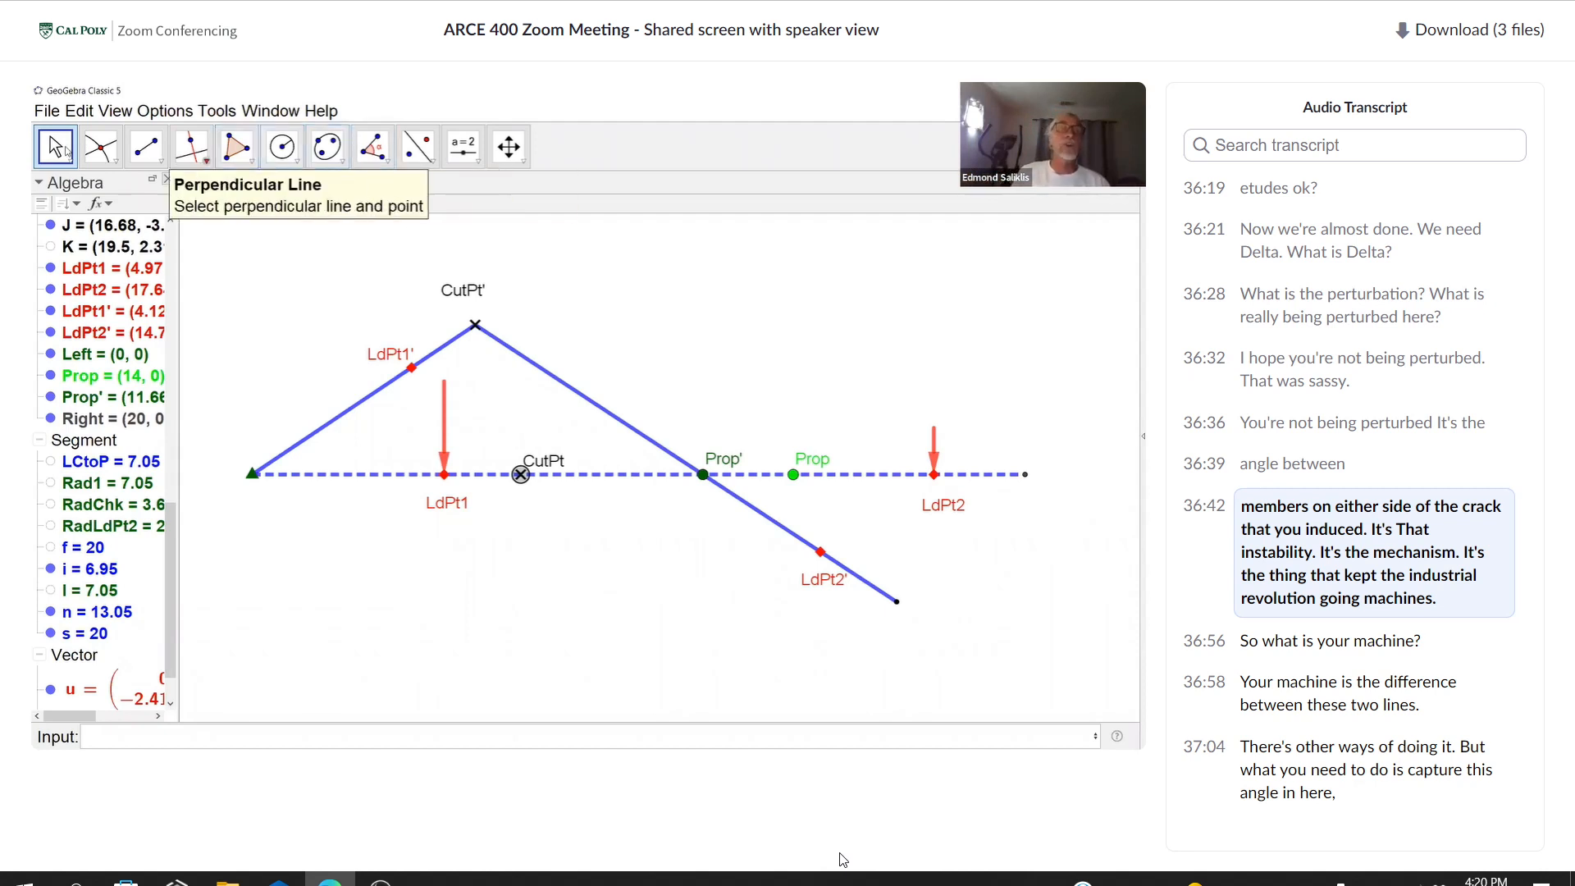
- Draw lines along the two perturbed members meeting at CutPt' and create the angle between them
click(146, 149)
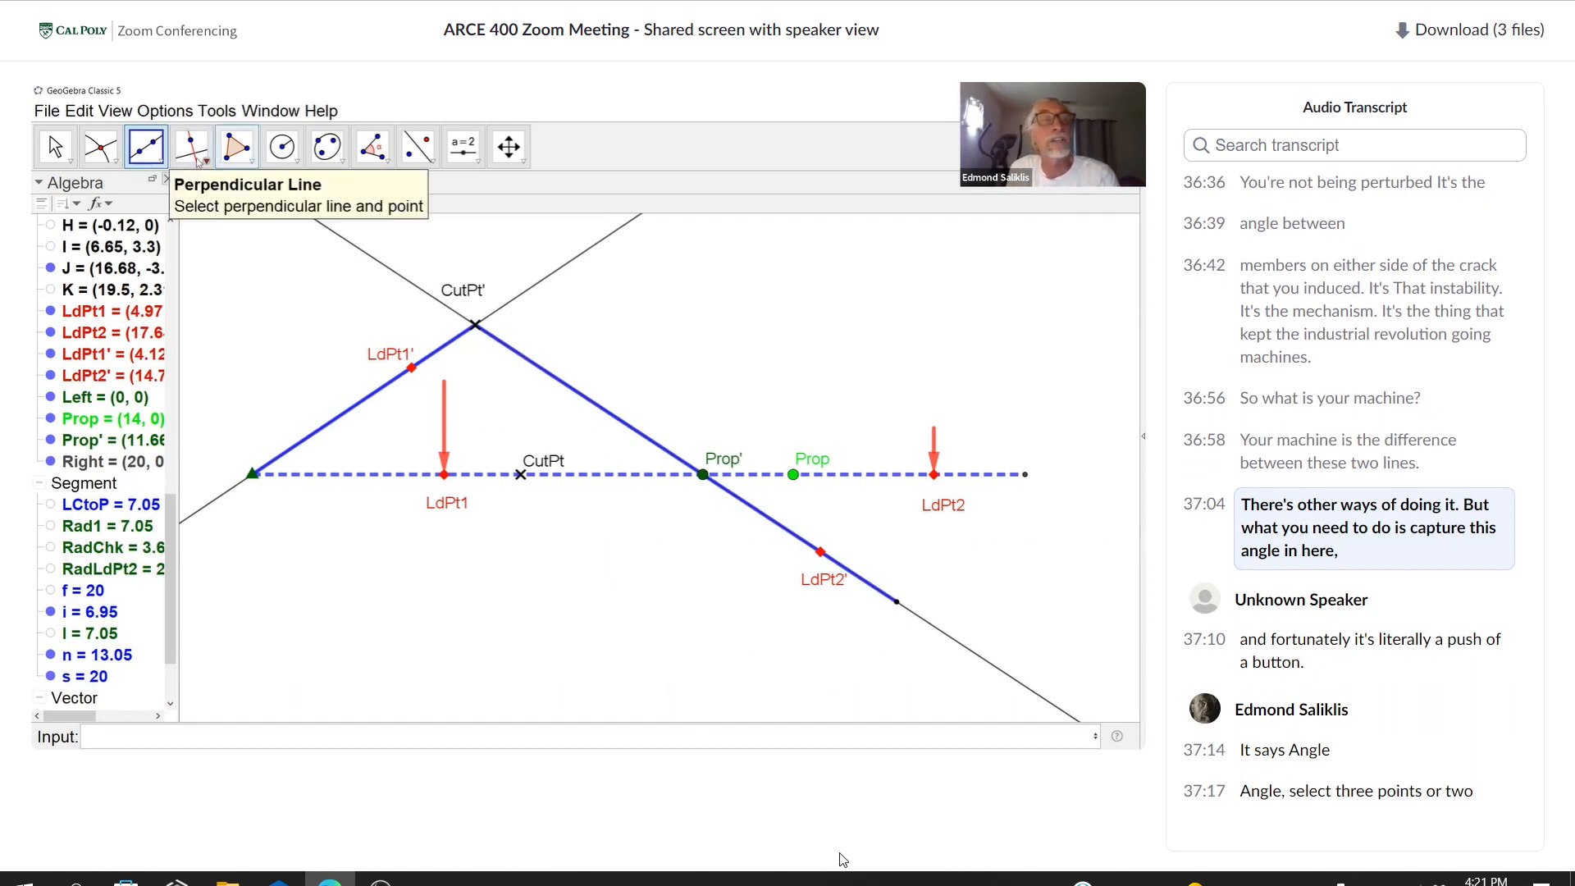
click(385, 157)
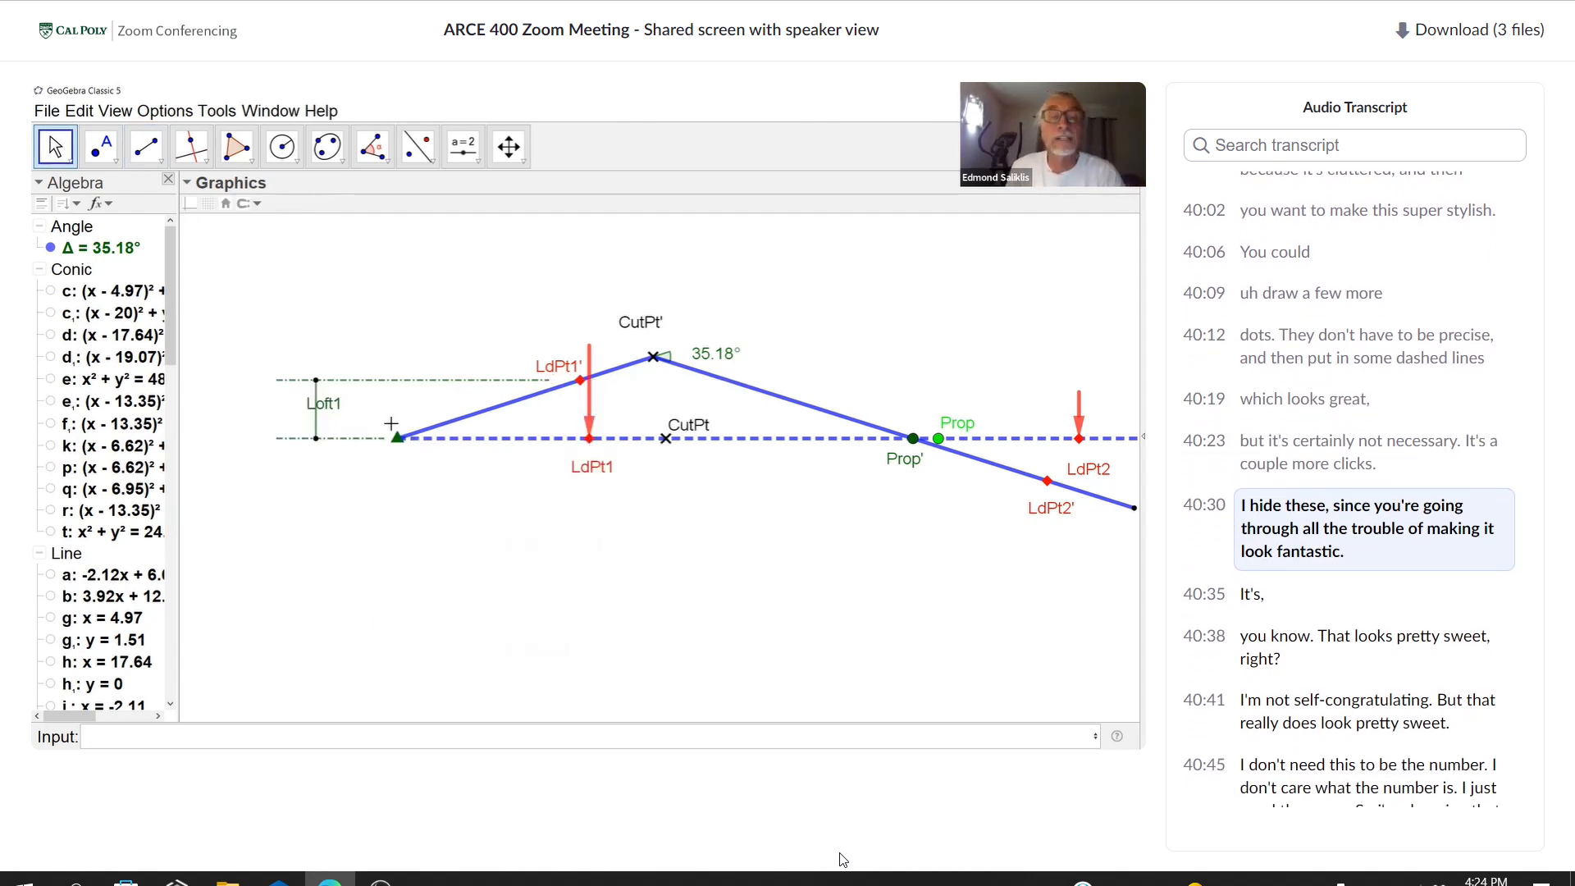
- Move the Loft1 label to the side of its vertical dimension segment
drag(320, 398, 475, 399)
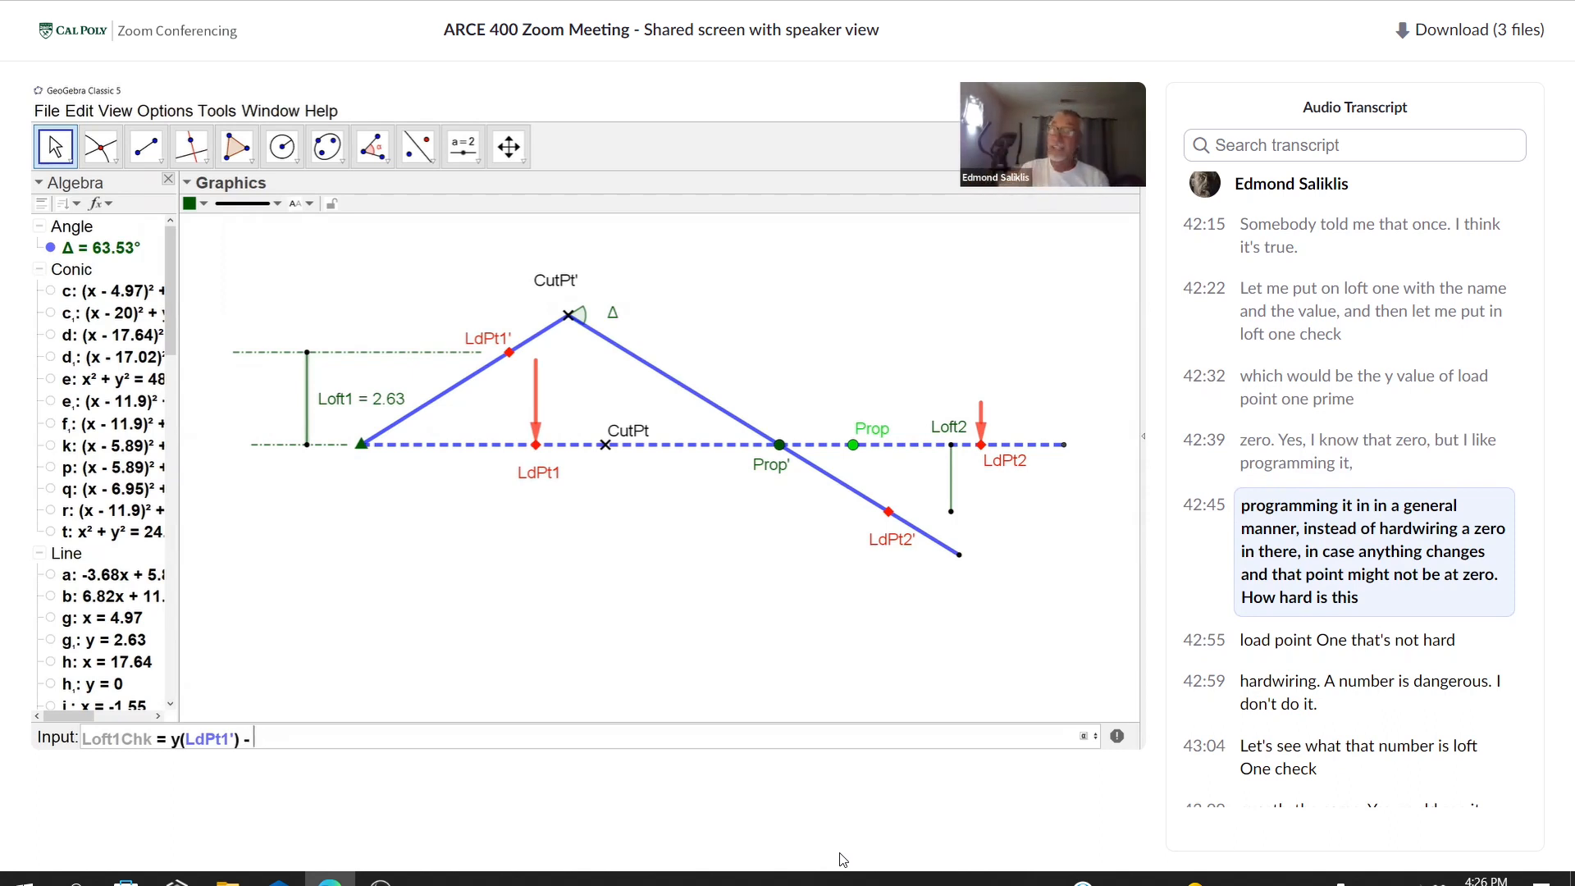
- Define the check value Loft1Chk as y(LdPt1') - y(LdPt1) and locate it among the listed numbers
text(y)
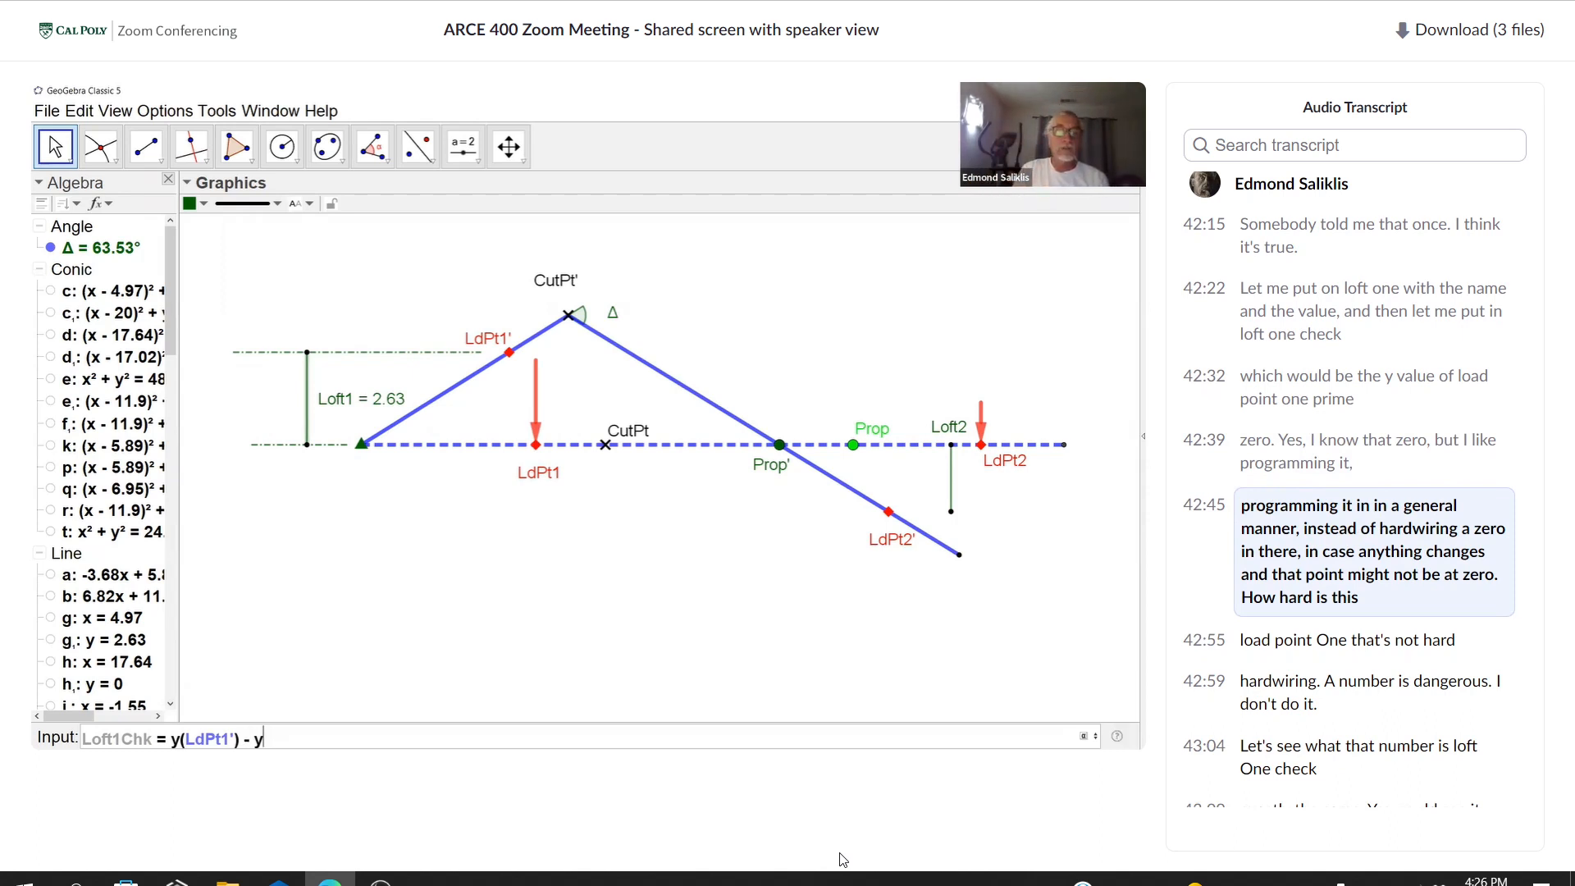
text((LdPt1)
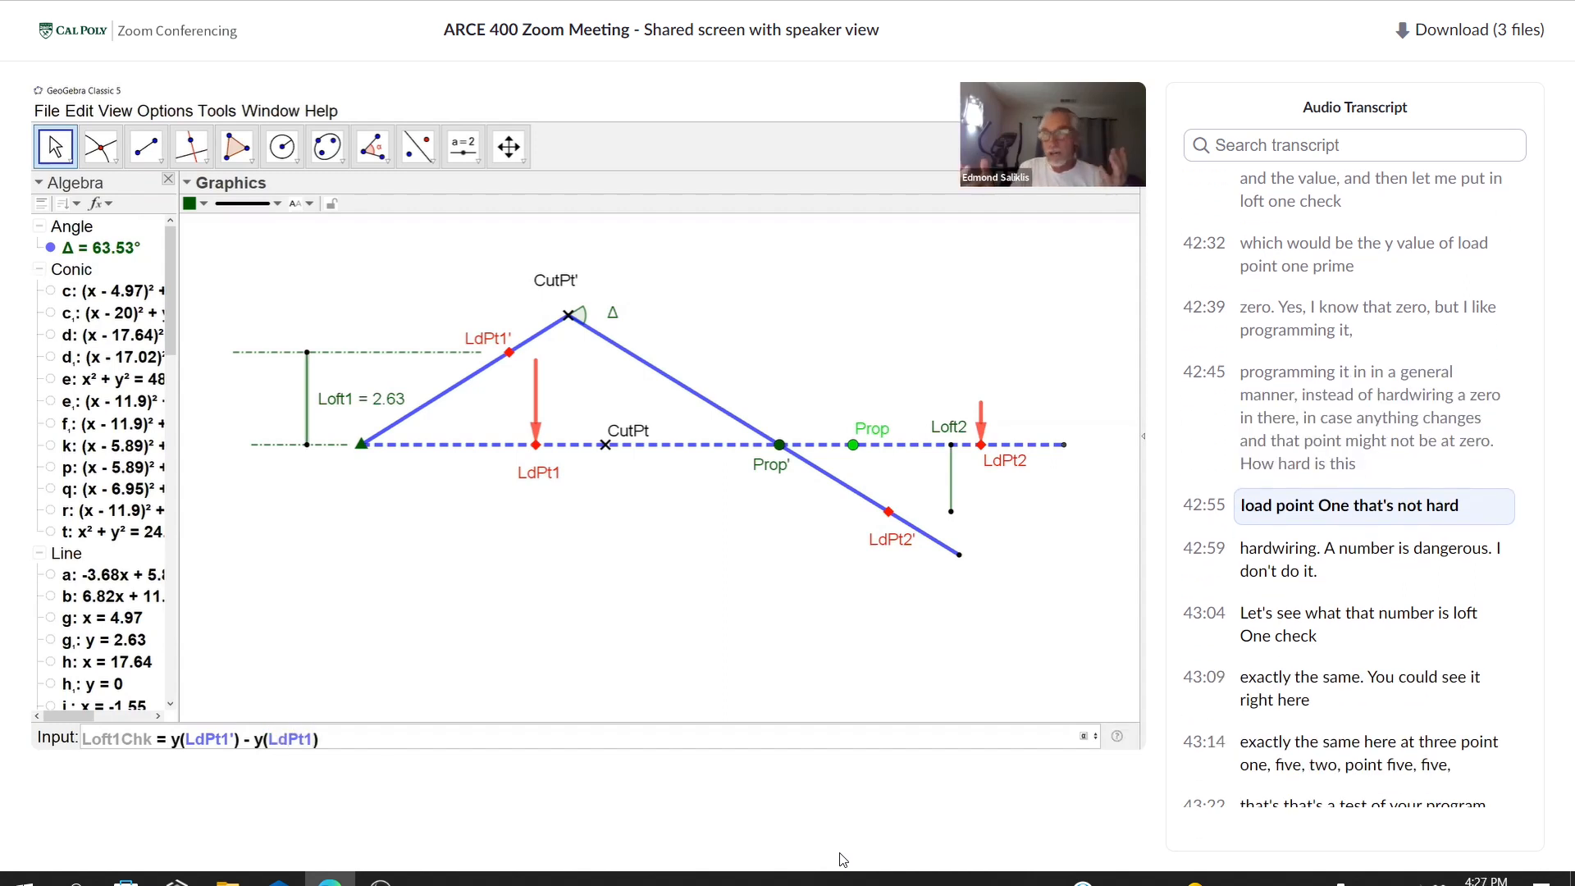
key(Return)
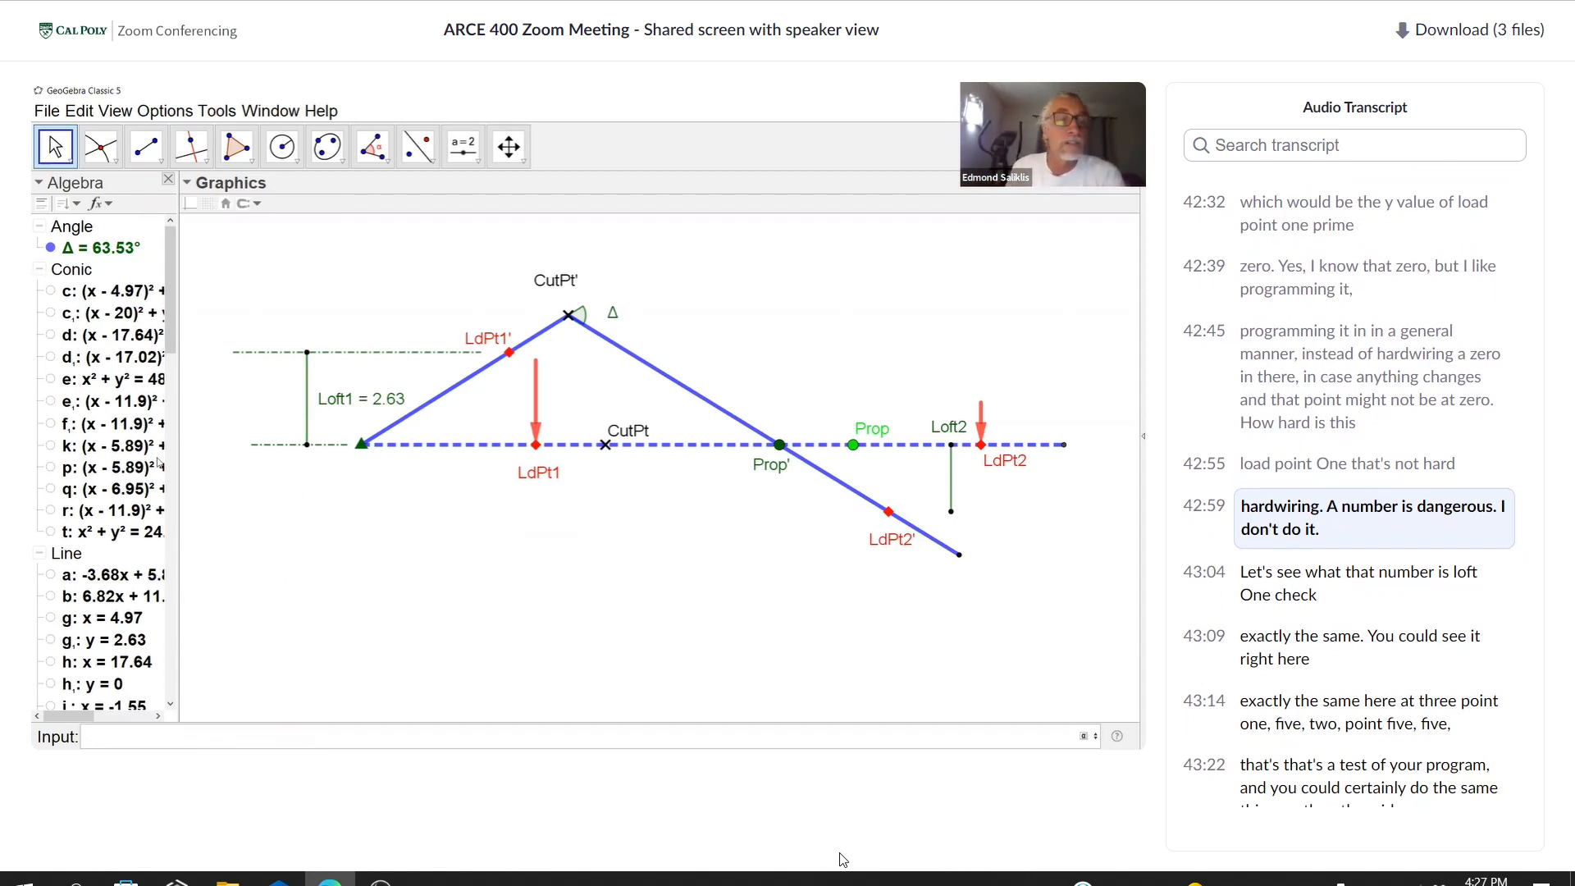
drag(171, 348, 167, 465)
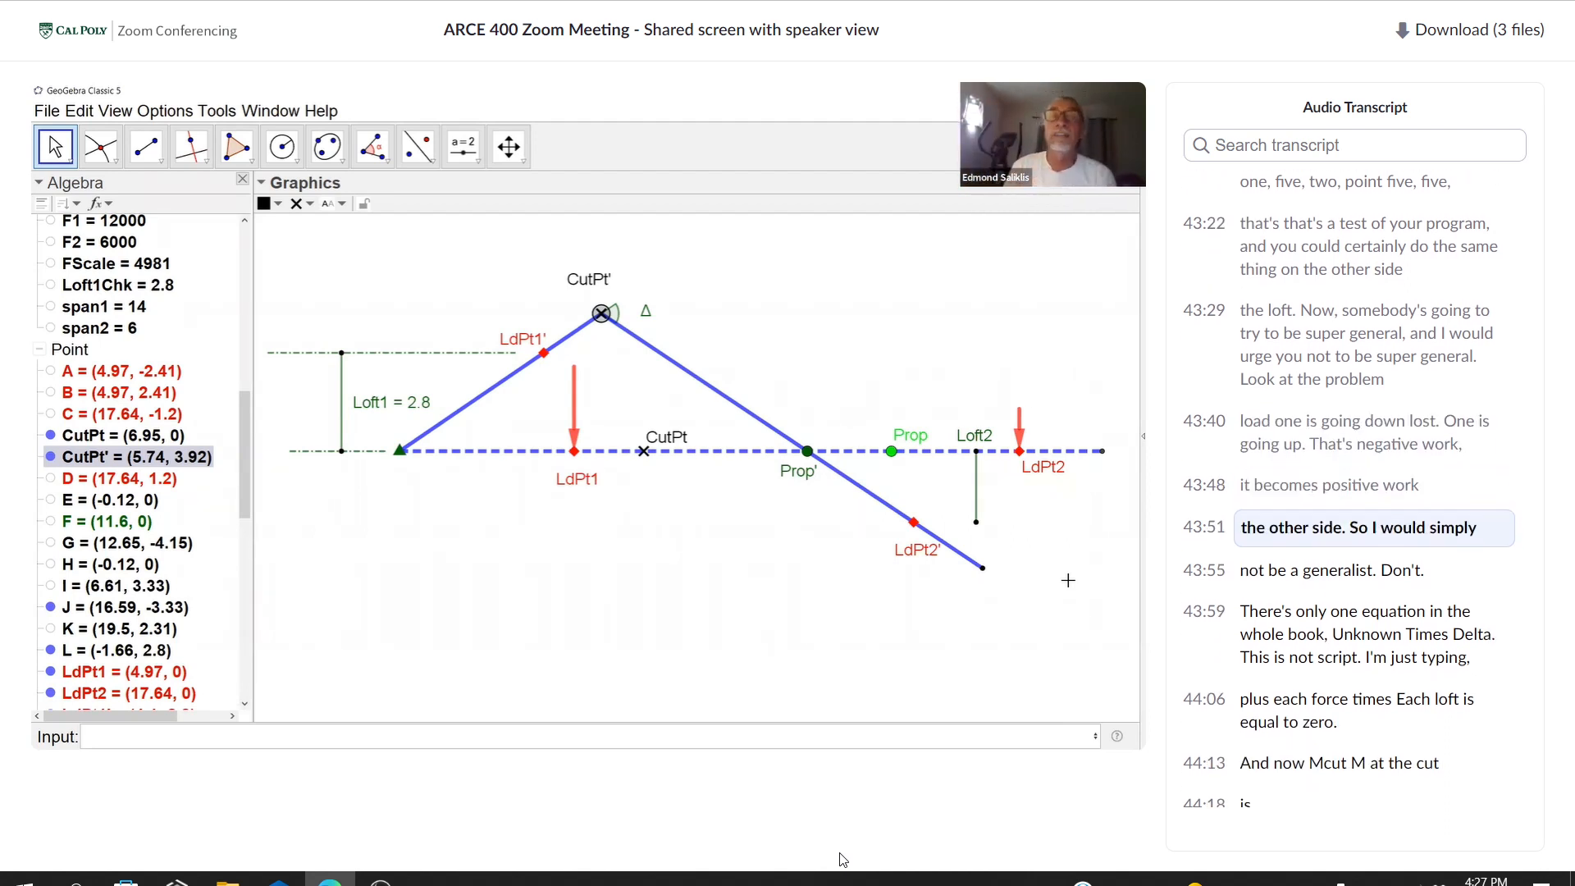
- Start a text object in the drawing with the first line "Unknown Δ + Fi Li = 0"
click(476, 160)
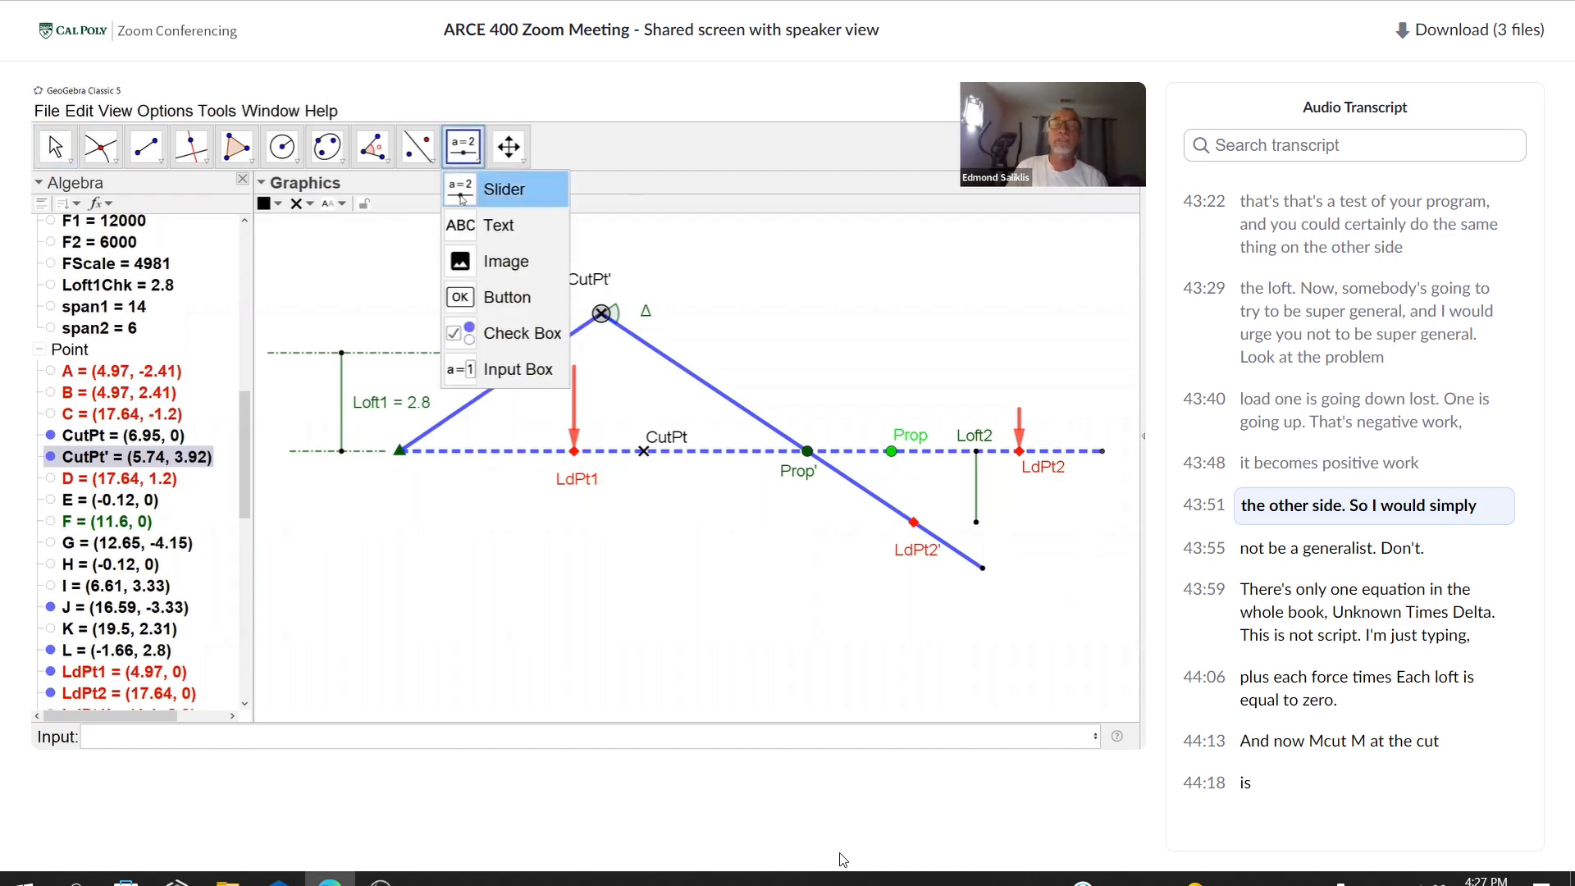
click(494, 225)
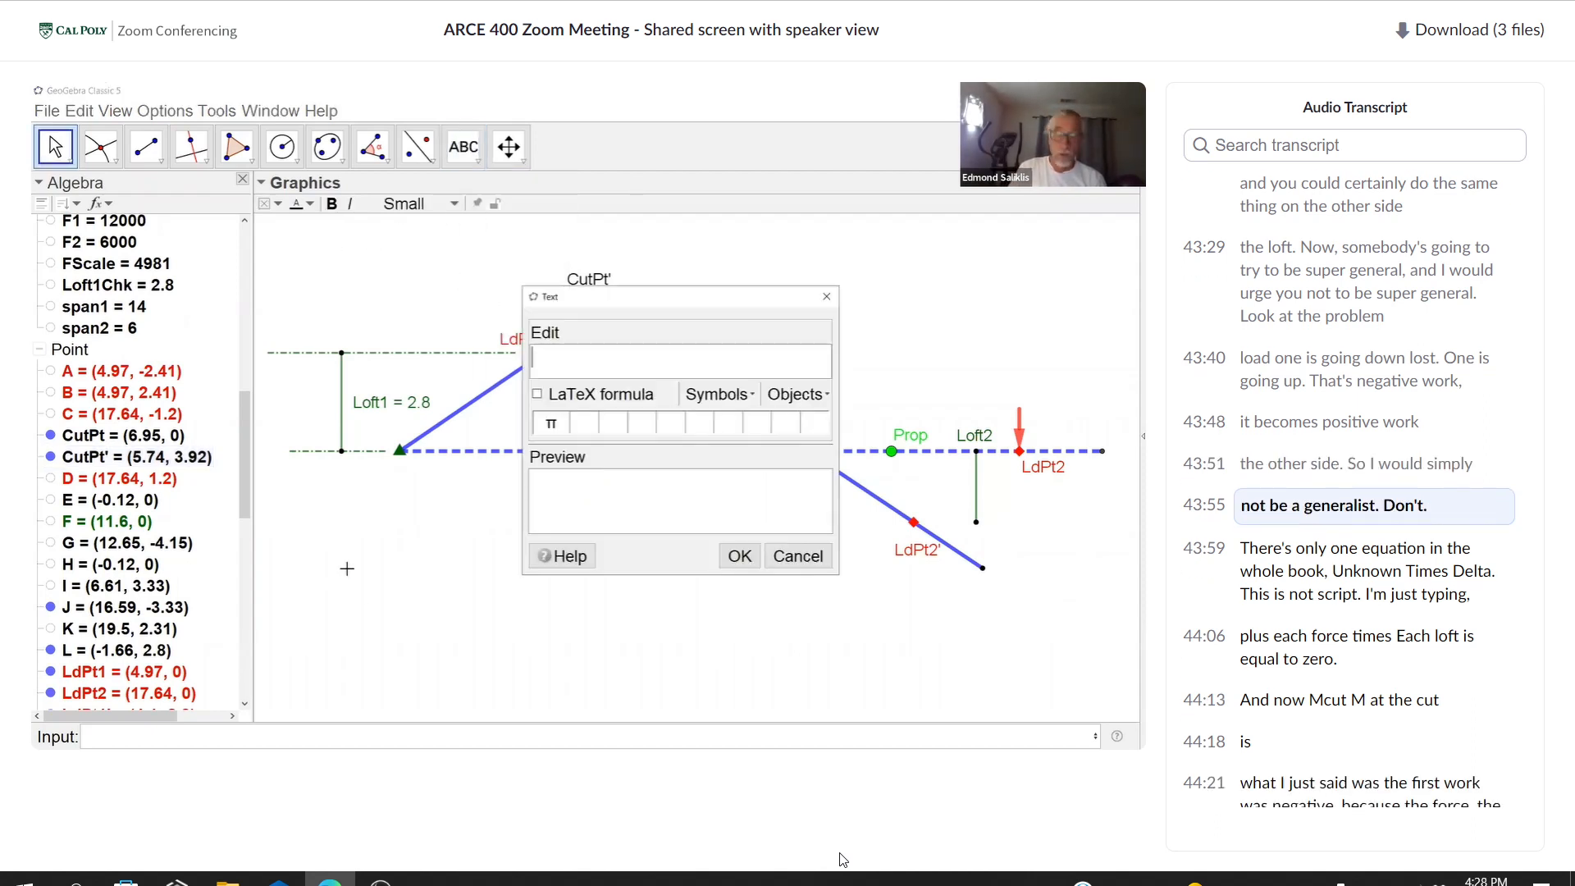
text(M)
key(BackSpace)
text(Unknown)
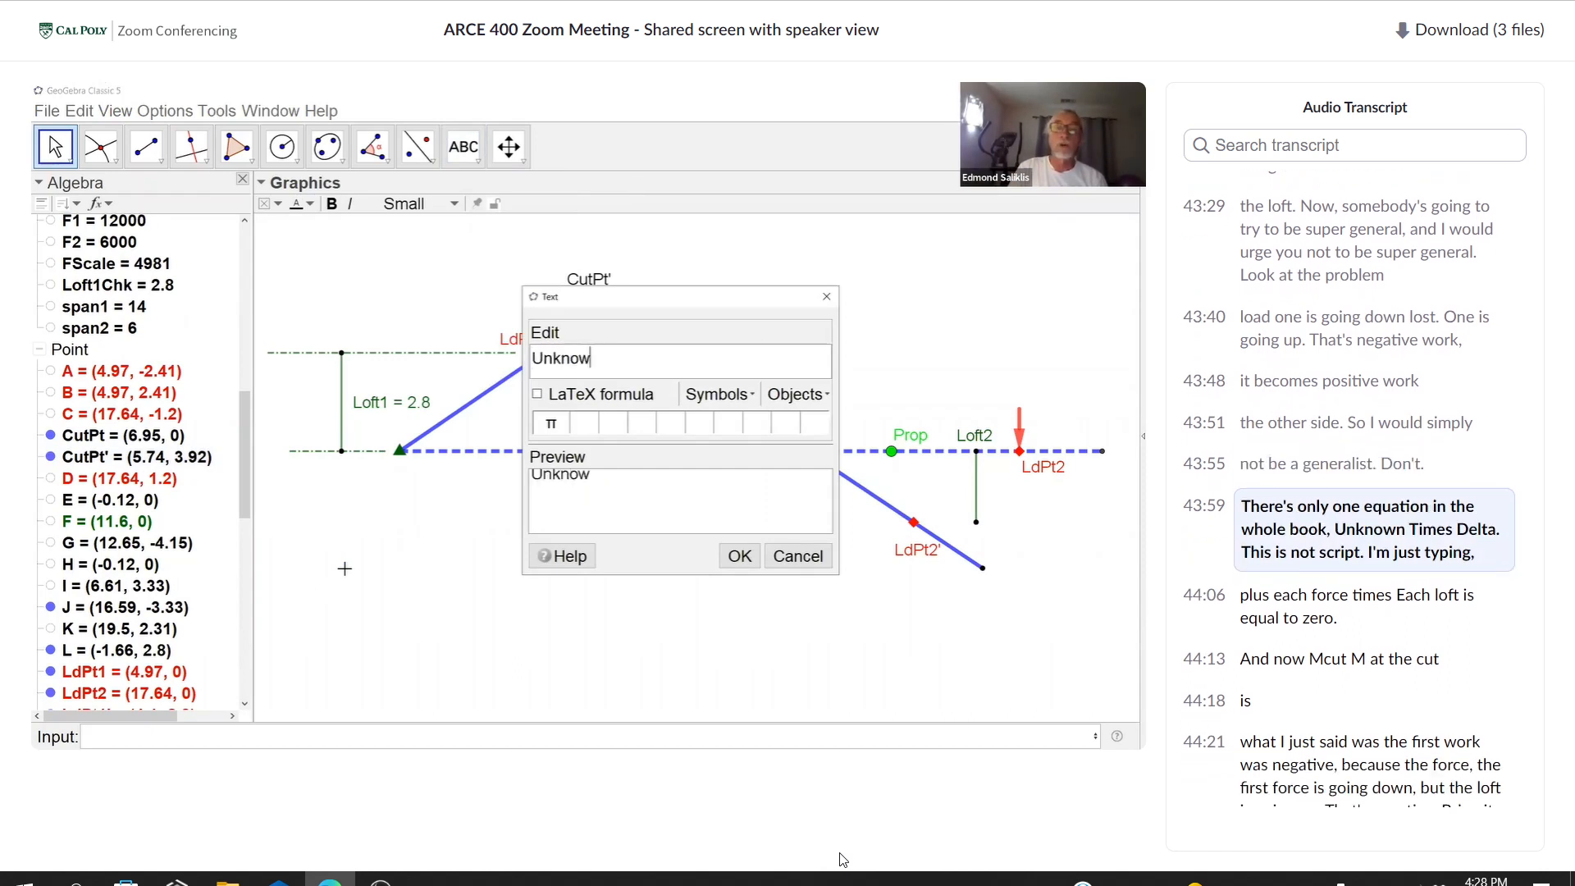
click(717, 394)
mouse_move(753, 466)
click(844, 464)
text(+ )
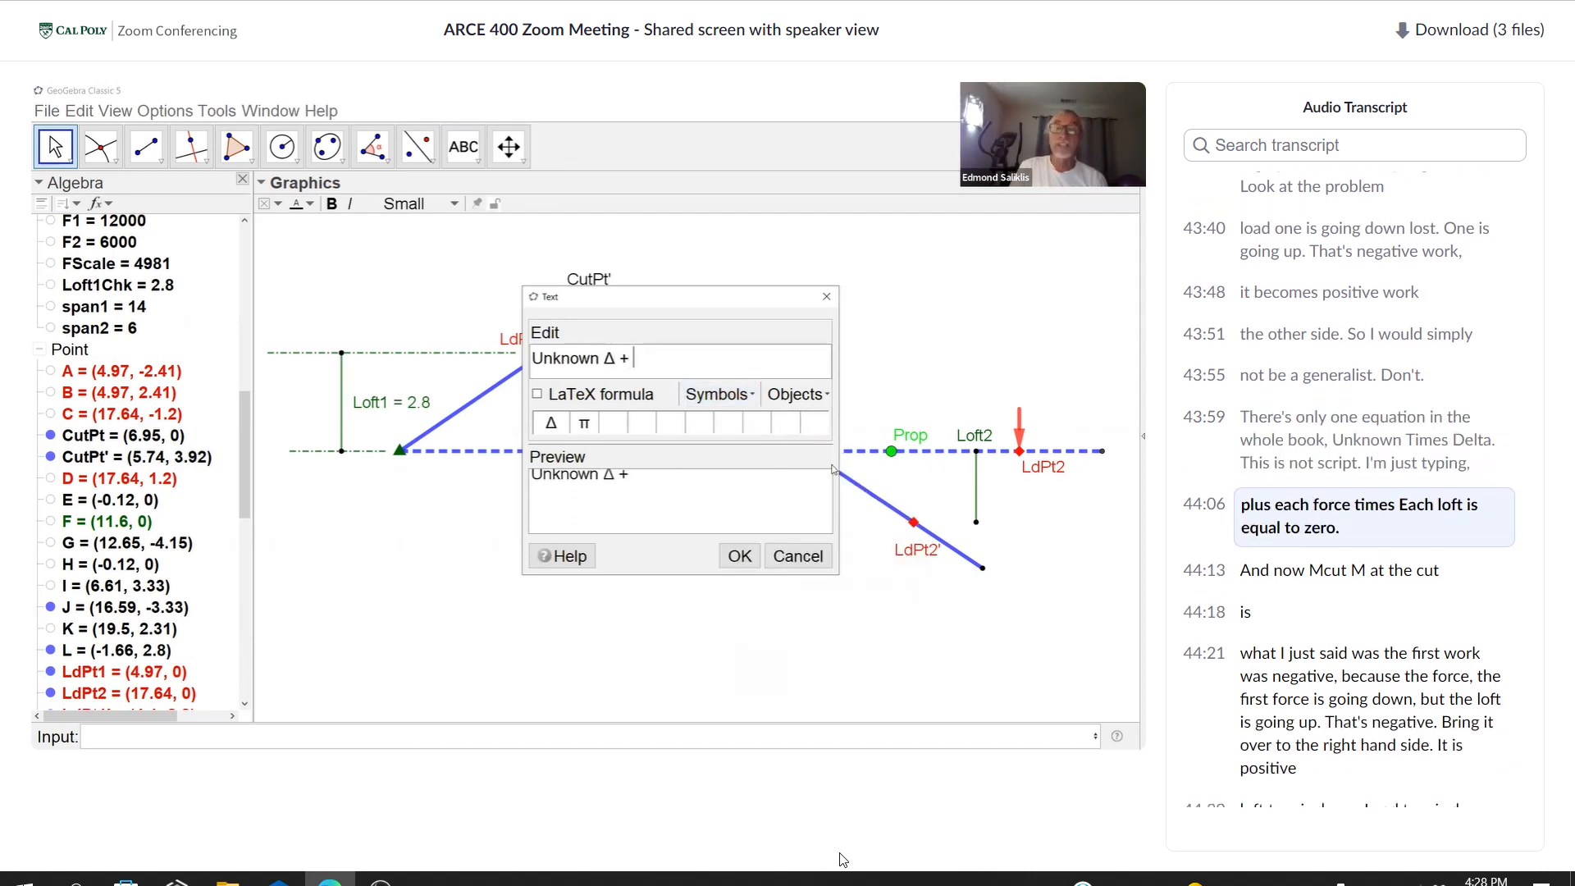
text(Fi Li = 0)
key(Return)
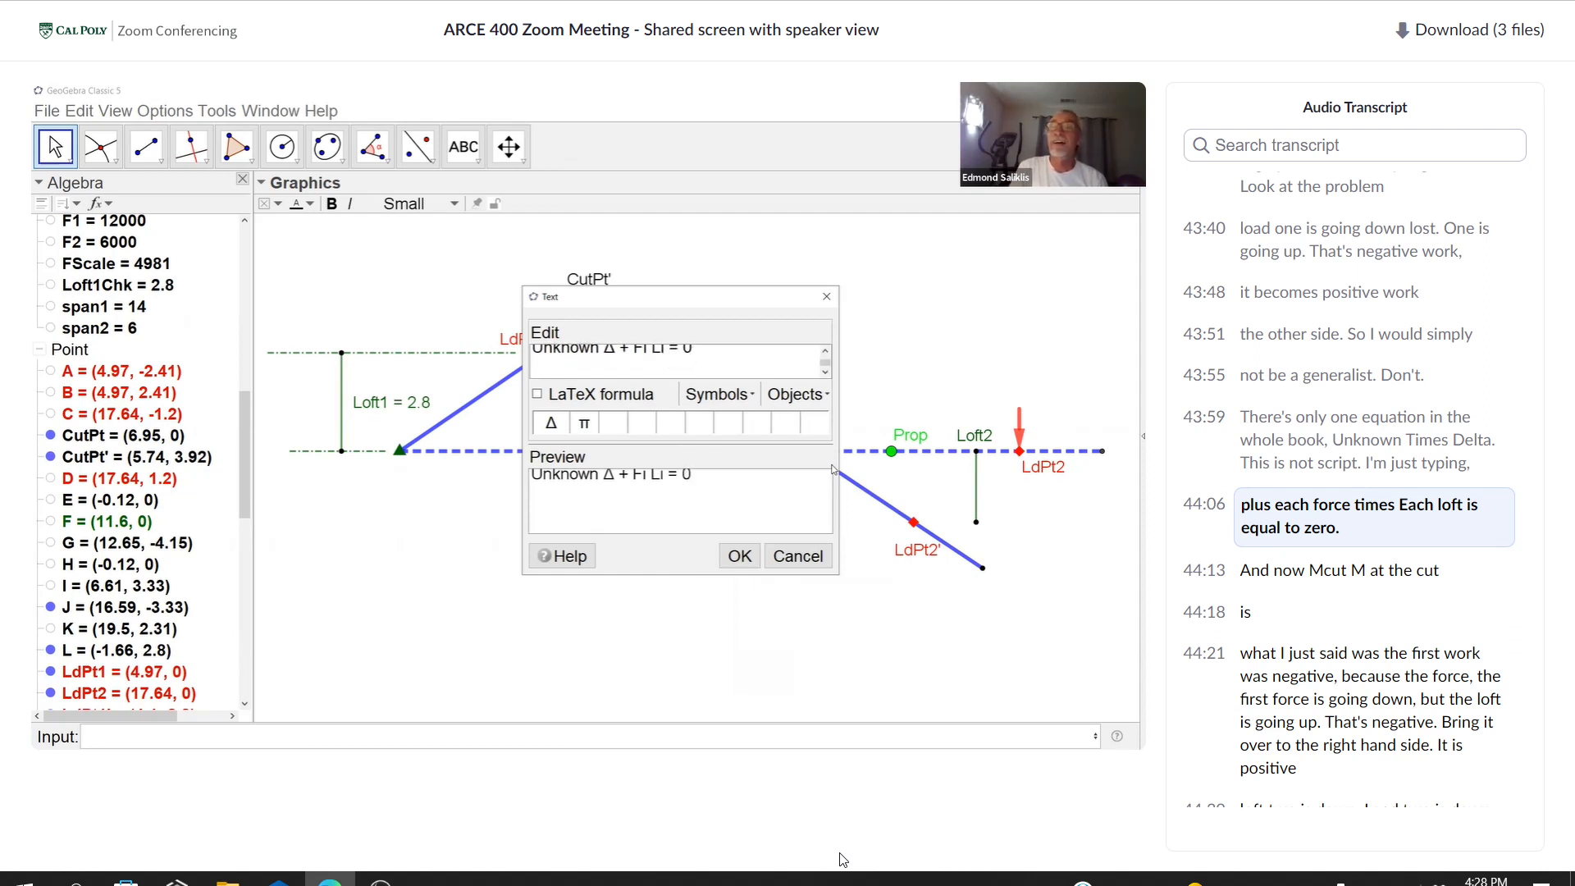
- Add the second line "Mcut = (F1 Loft1 - F2 Loft2) / Δ" to the text and insert it
text(Mcut)
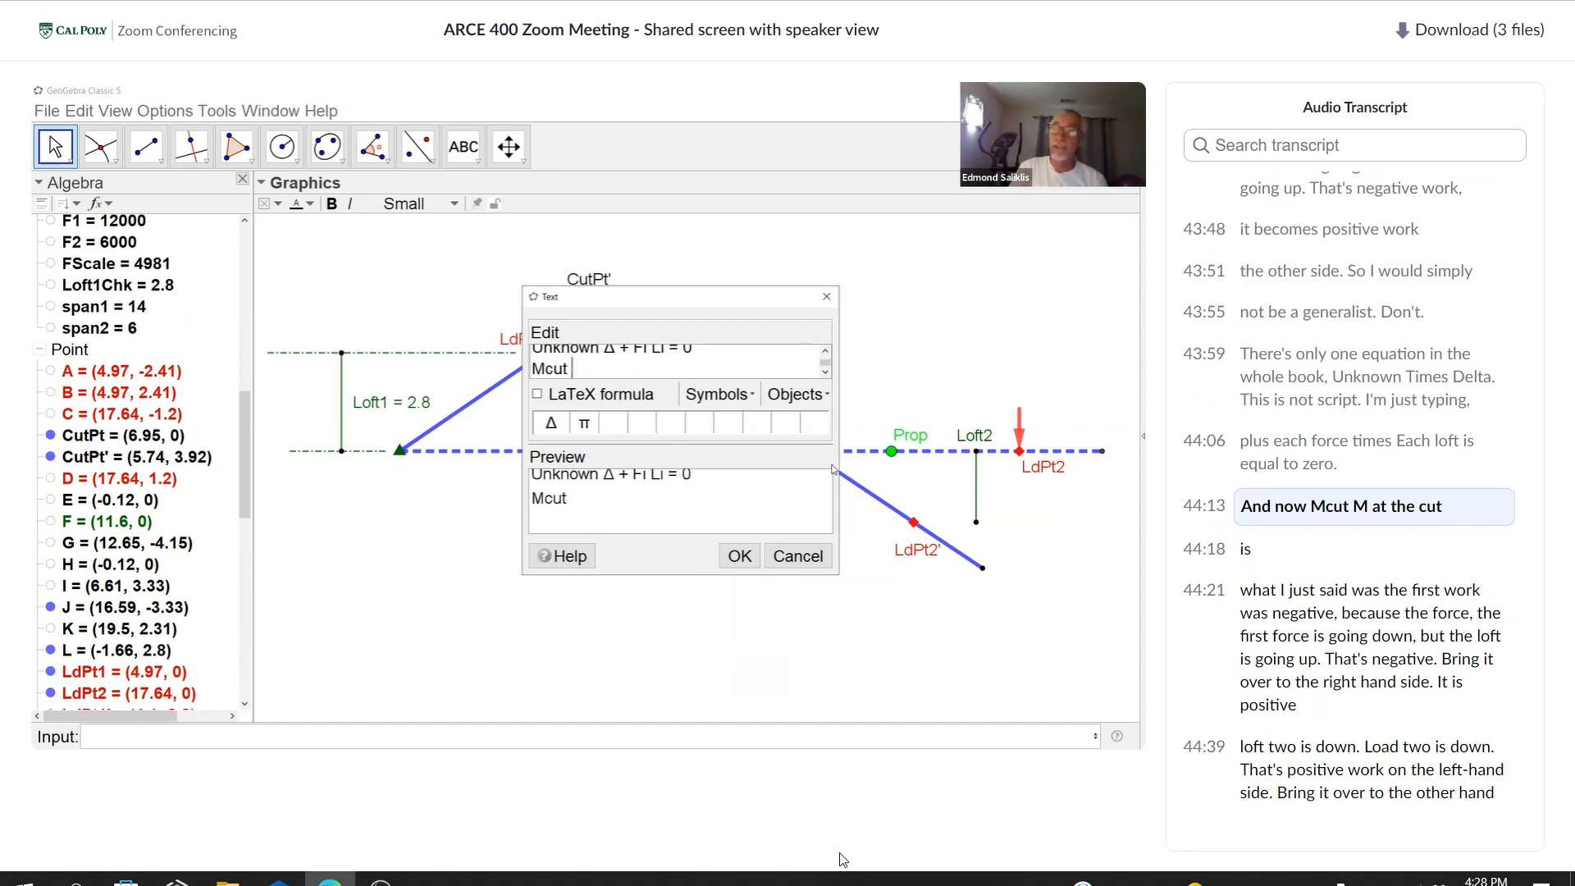
text( = ()
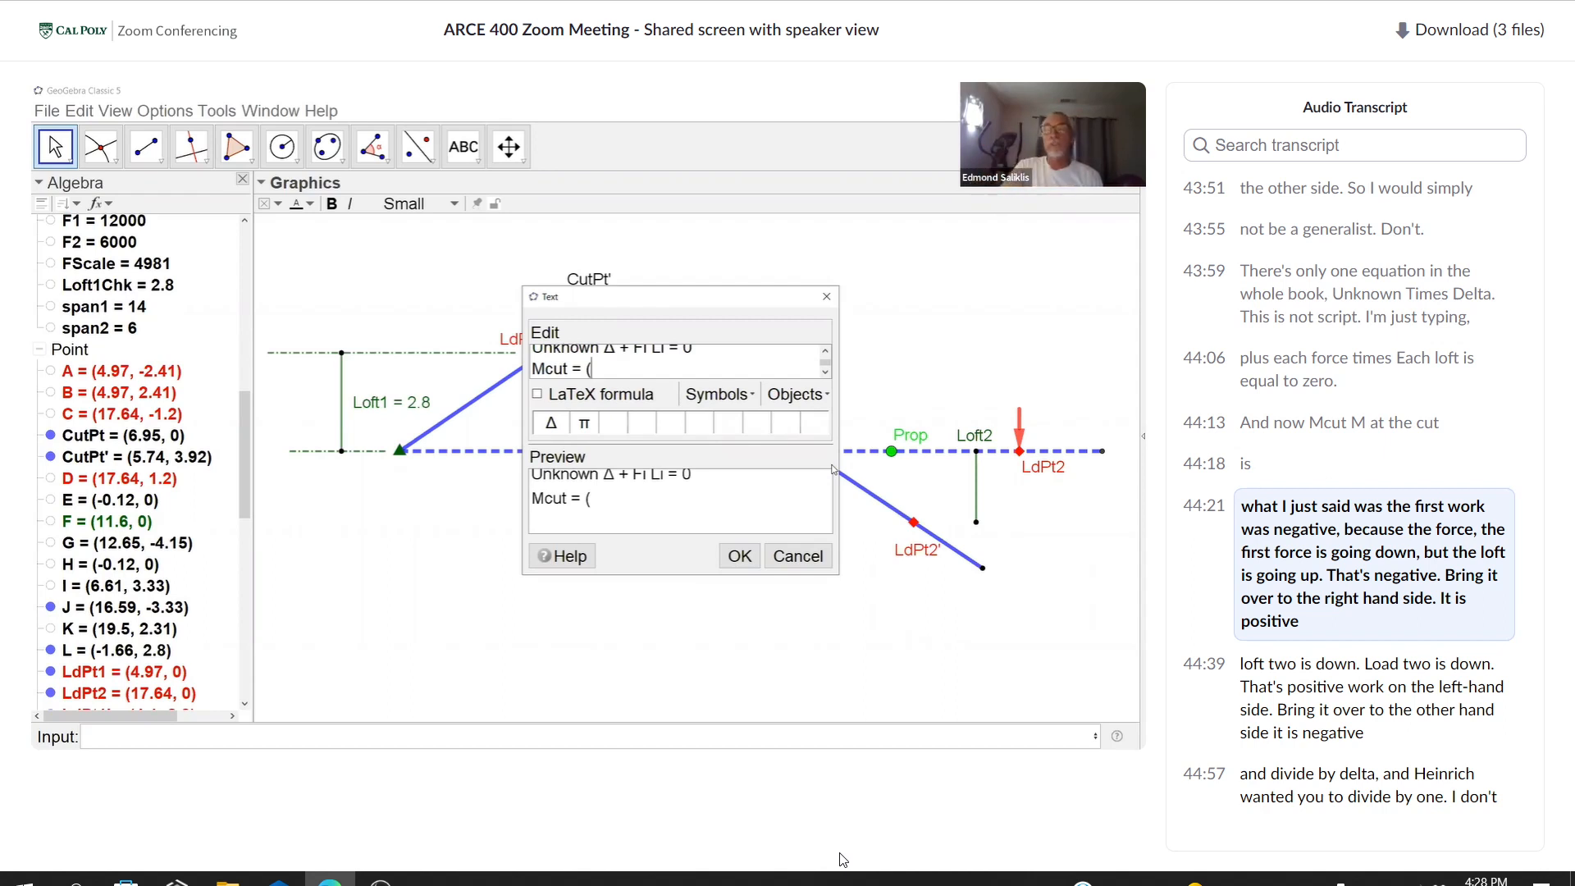
text(F1)
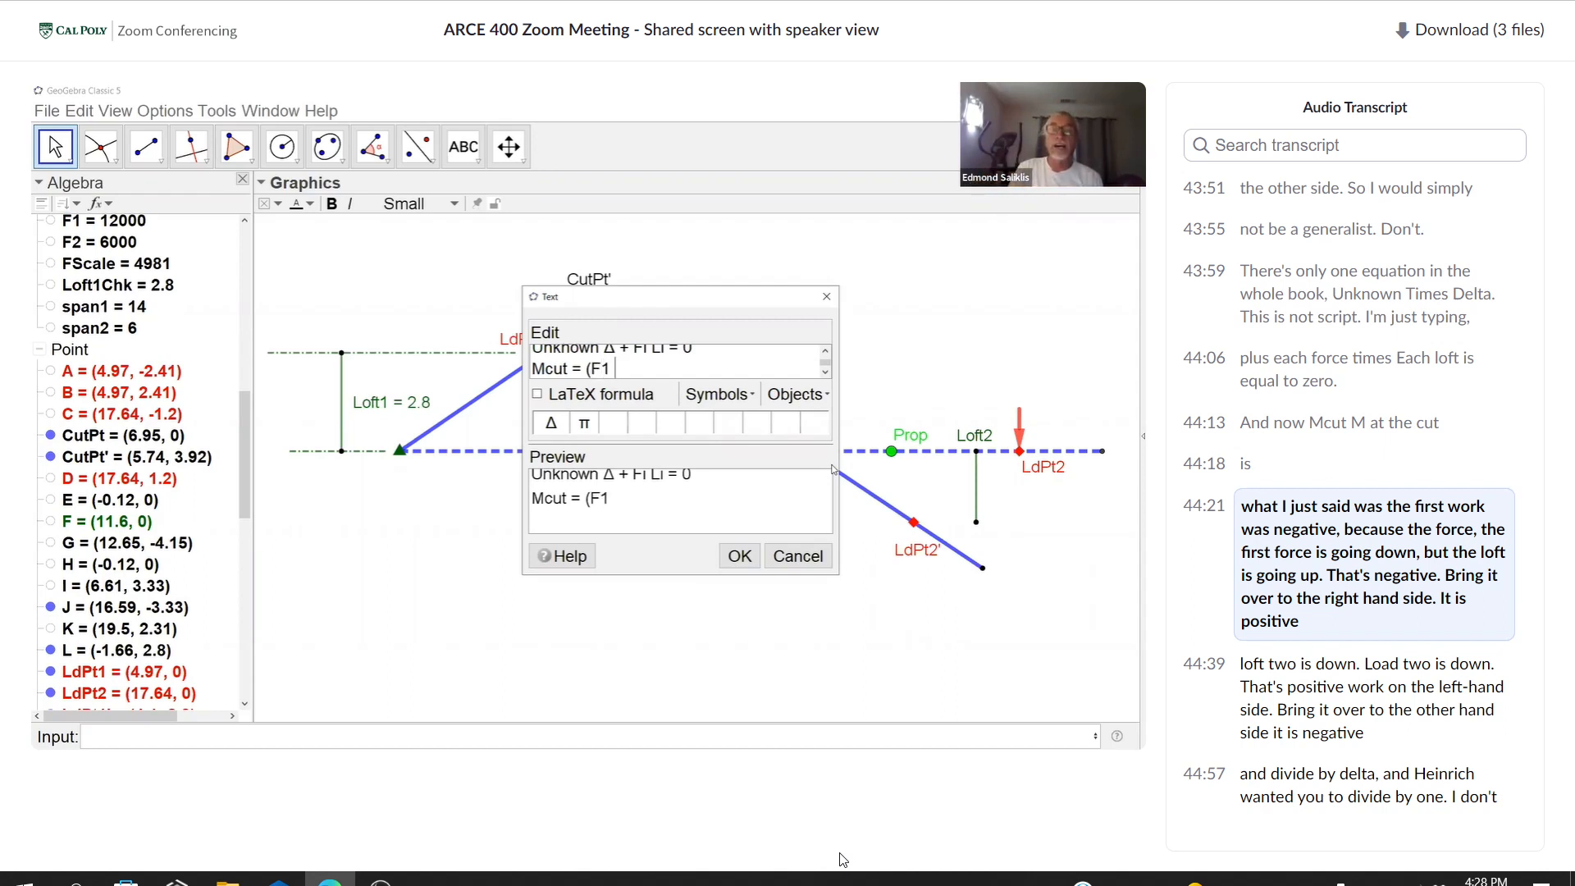
text( Loft)
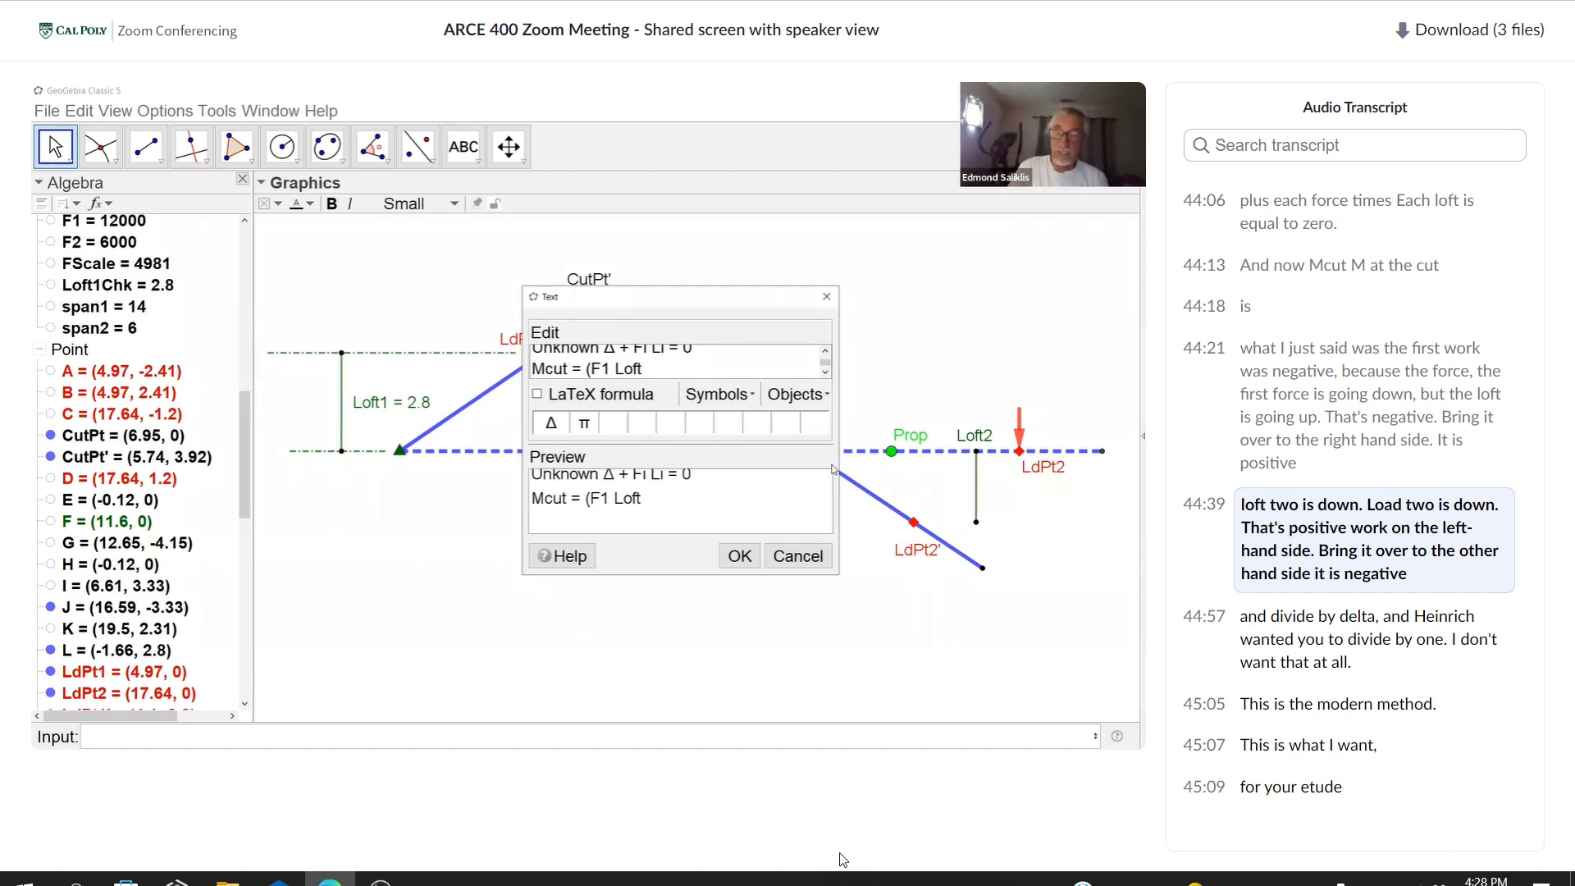
text(F2 Loft)
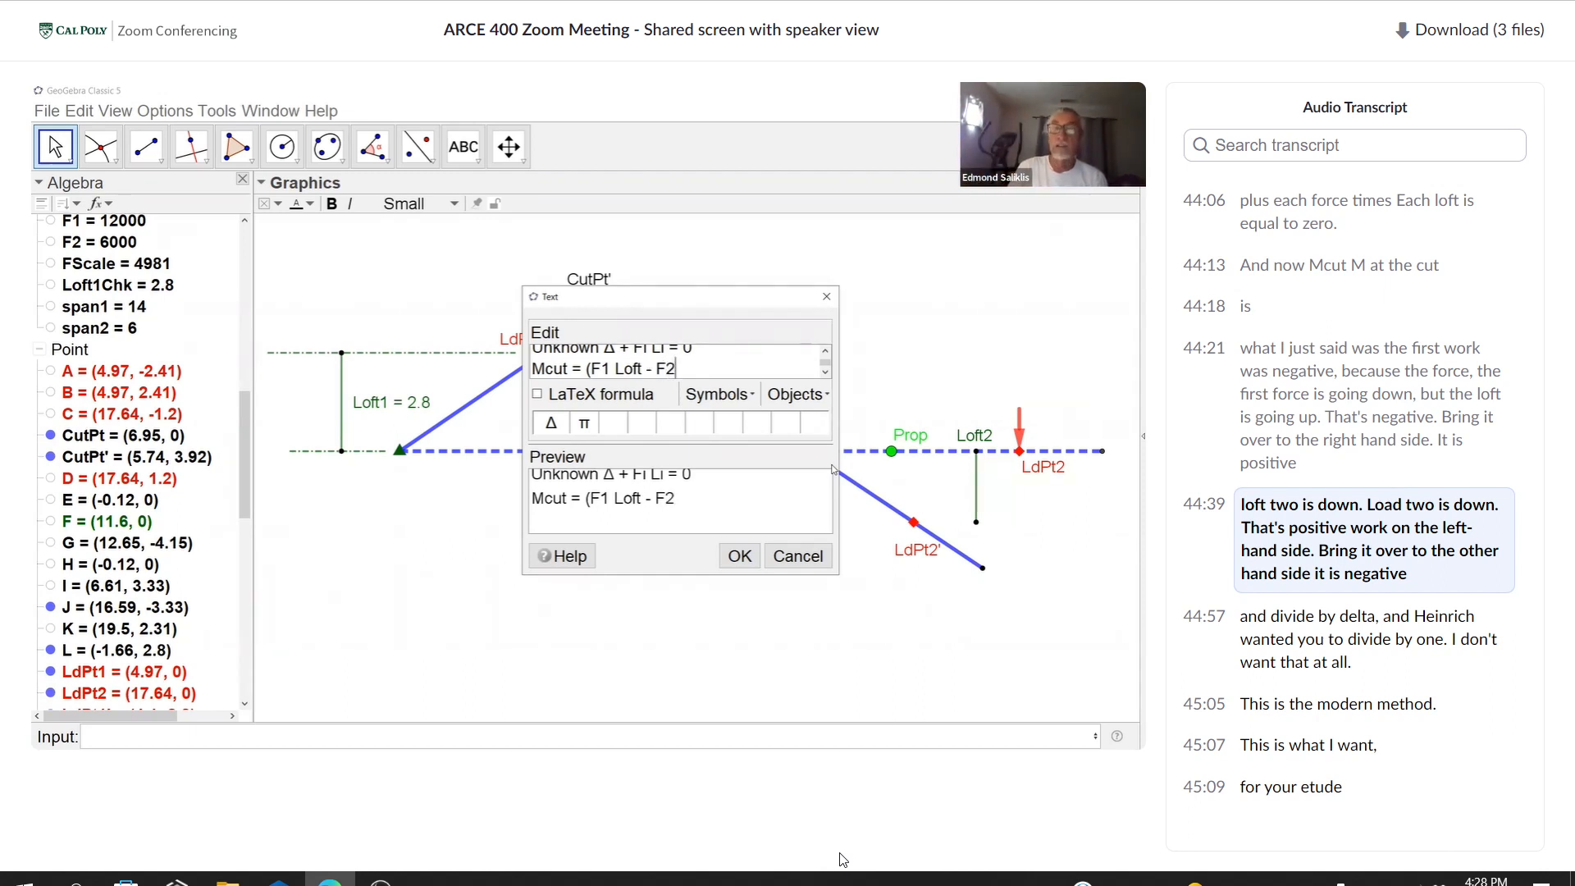
text(2)
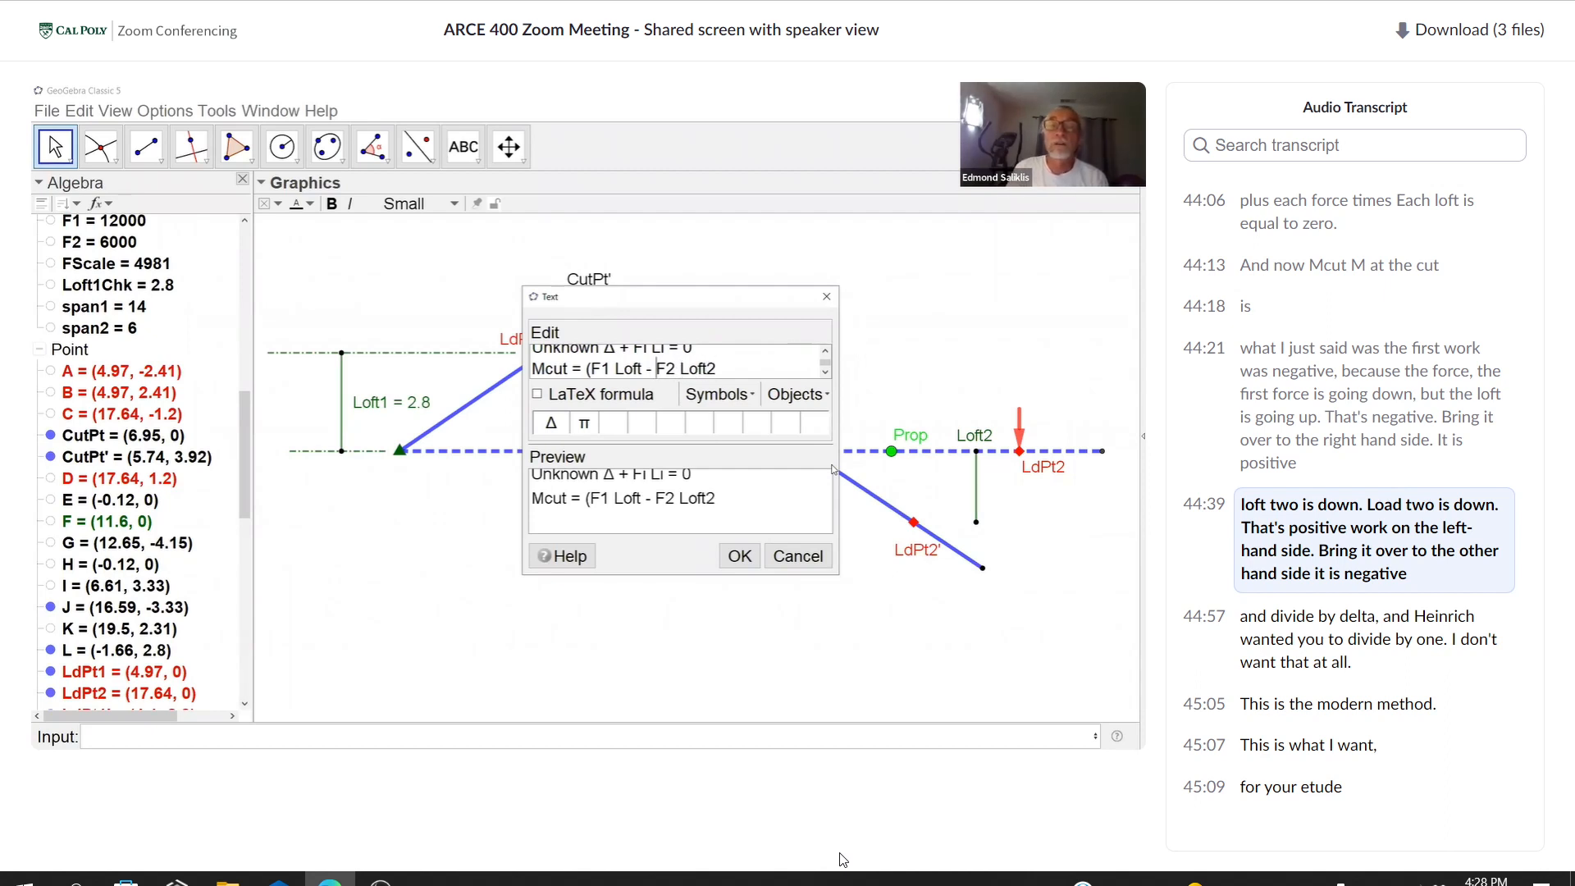
text(1)
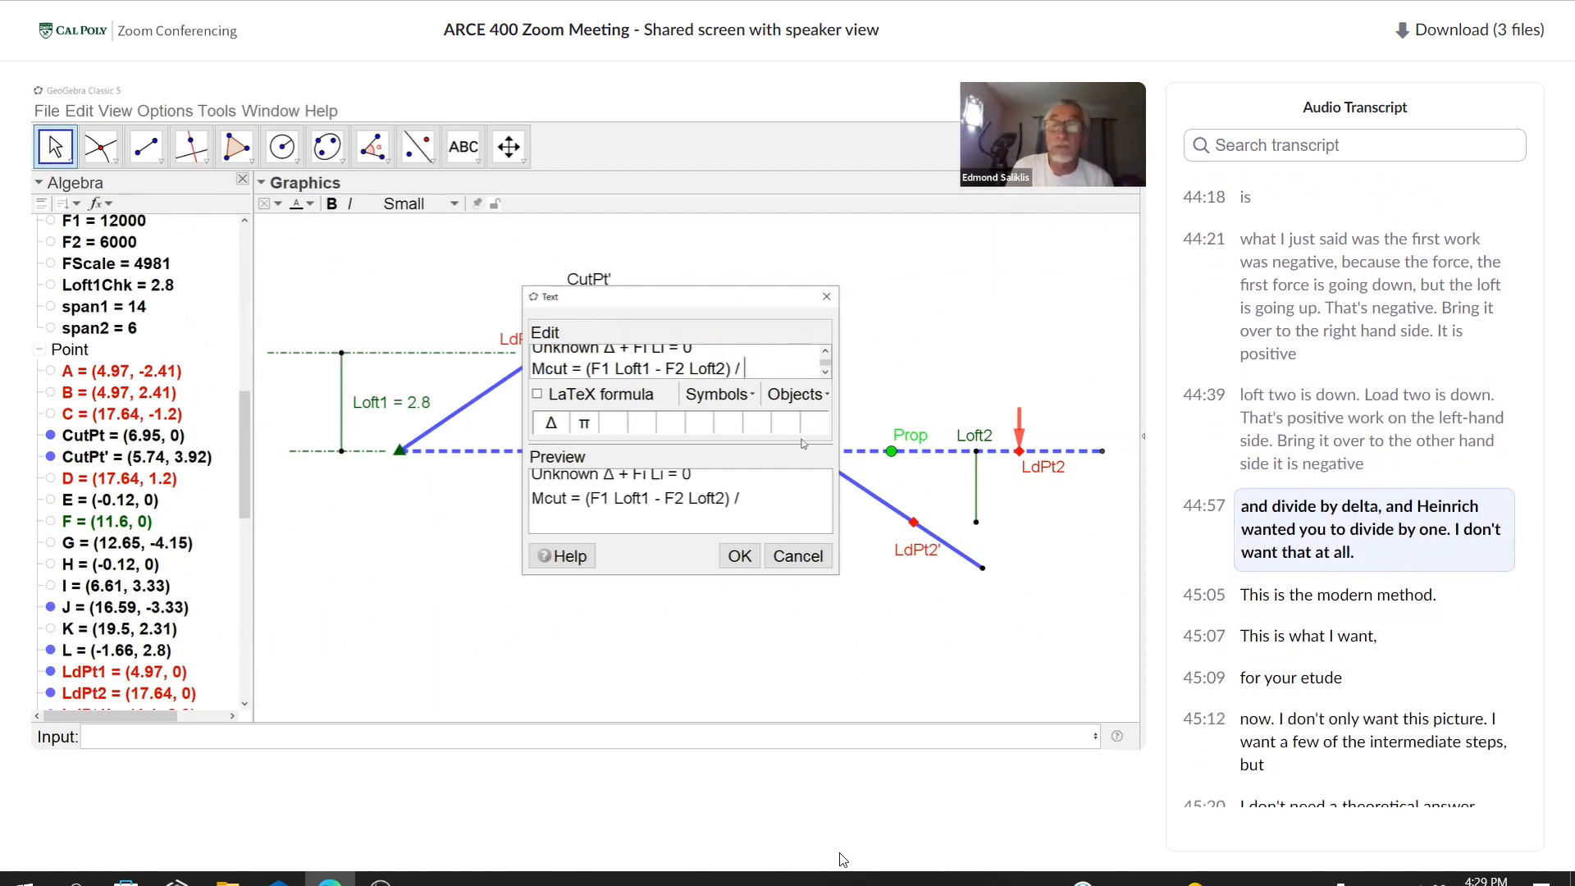
click(718, 394)
mouse_move(732, 464)
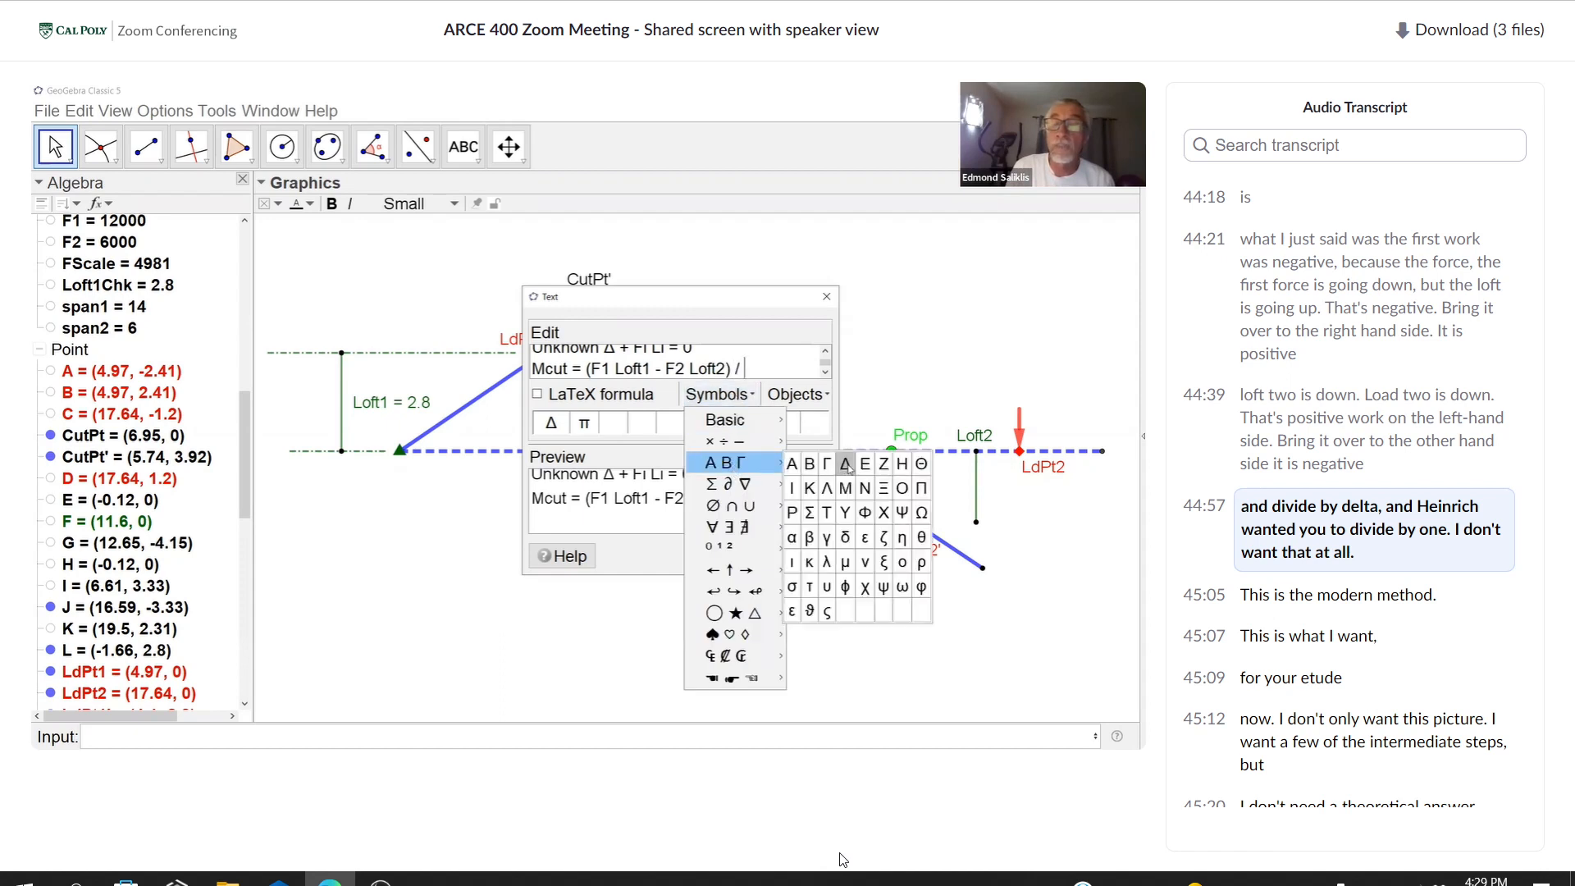
click(841, 469)
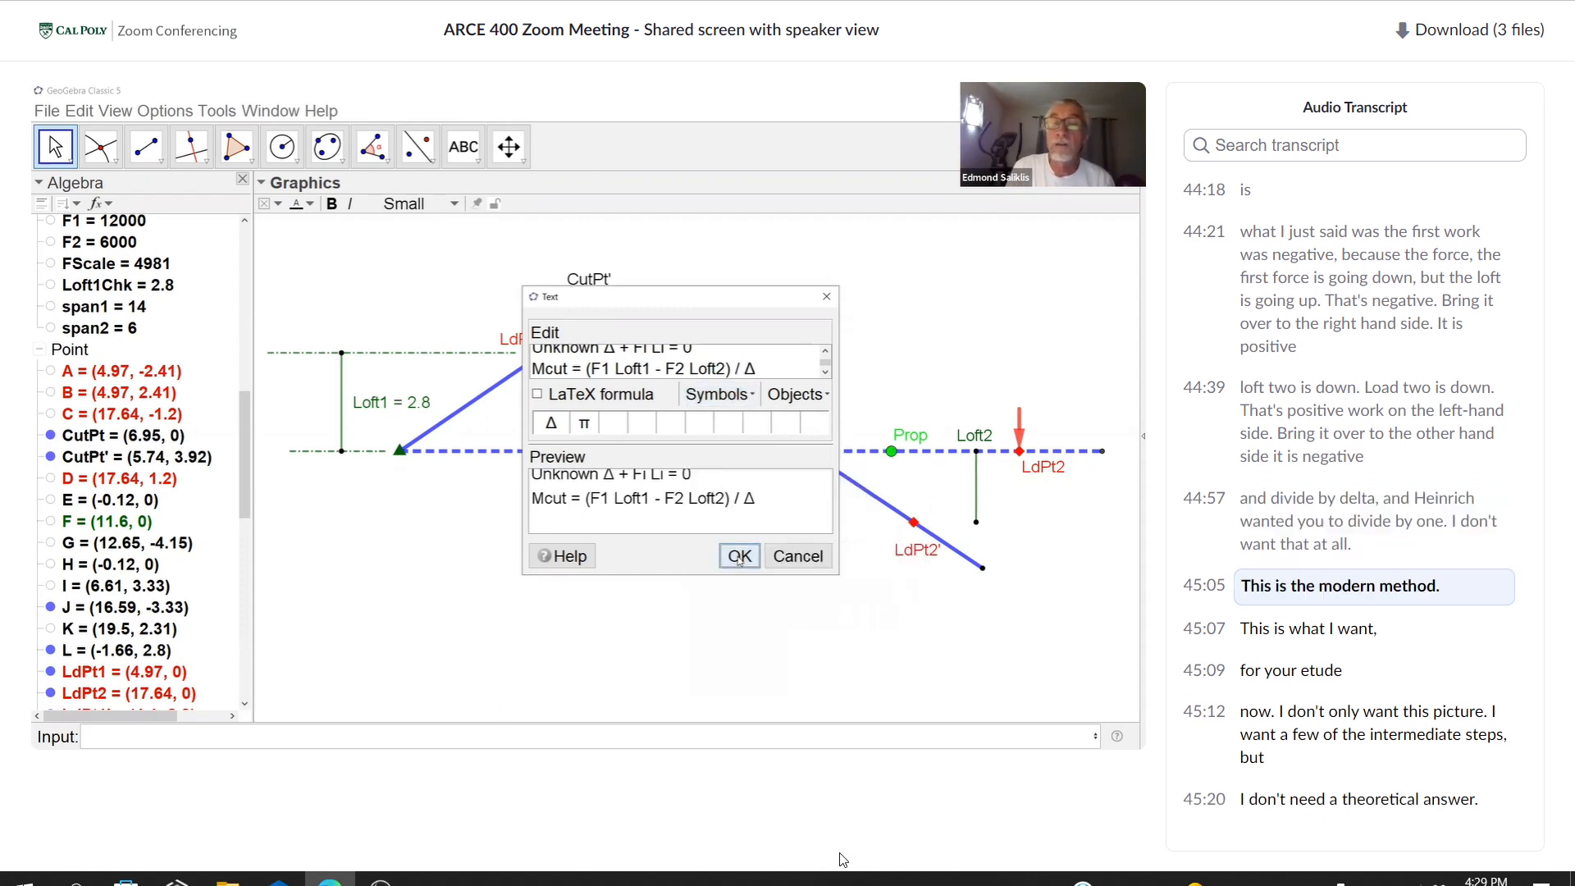
click(740, 557)
- Place the equation text below the beam between LdPt1 and LdPt2', and move the Loft2 label beside its vertical dimension segment
drag(519, 594, 669, 564)
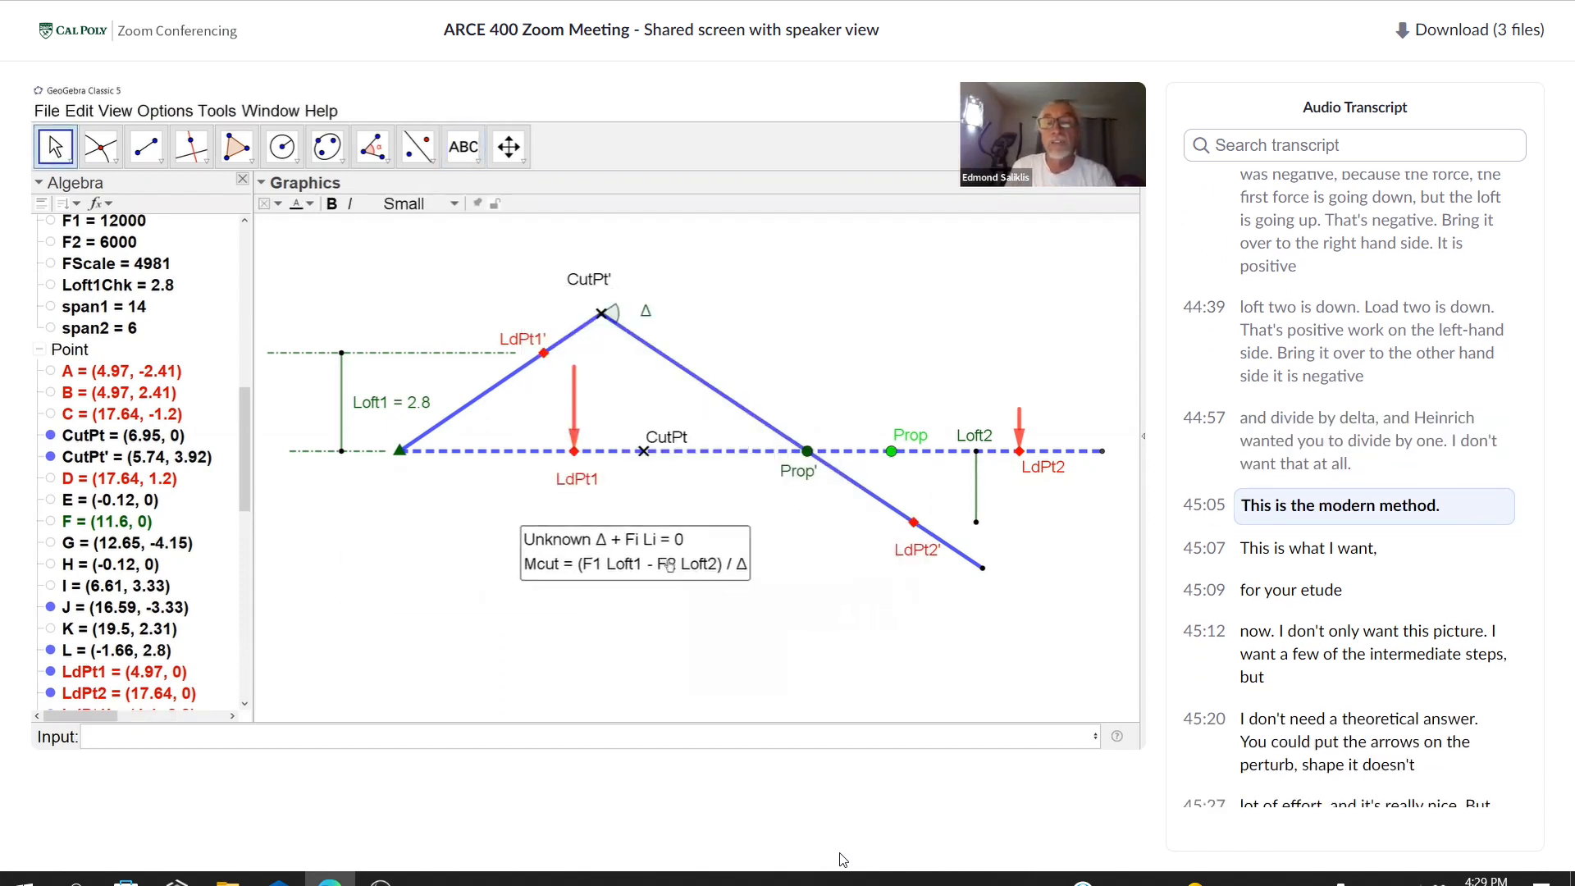
click(687, 623)
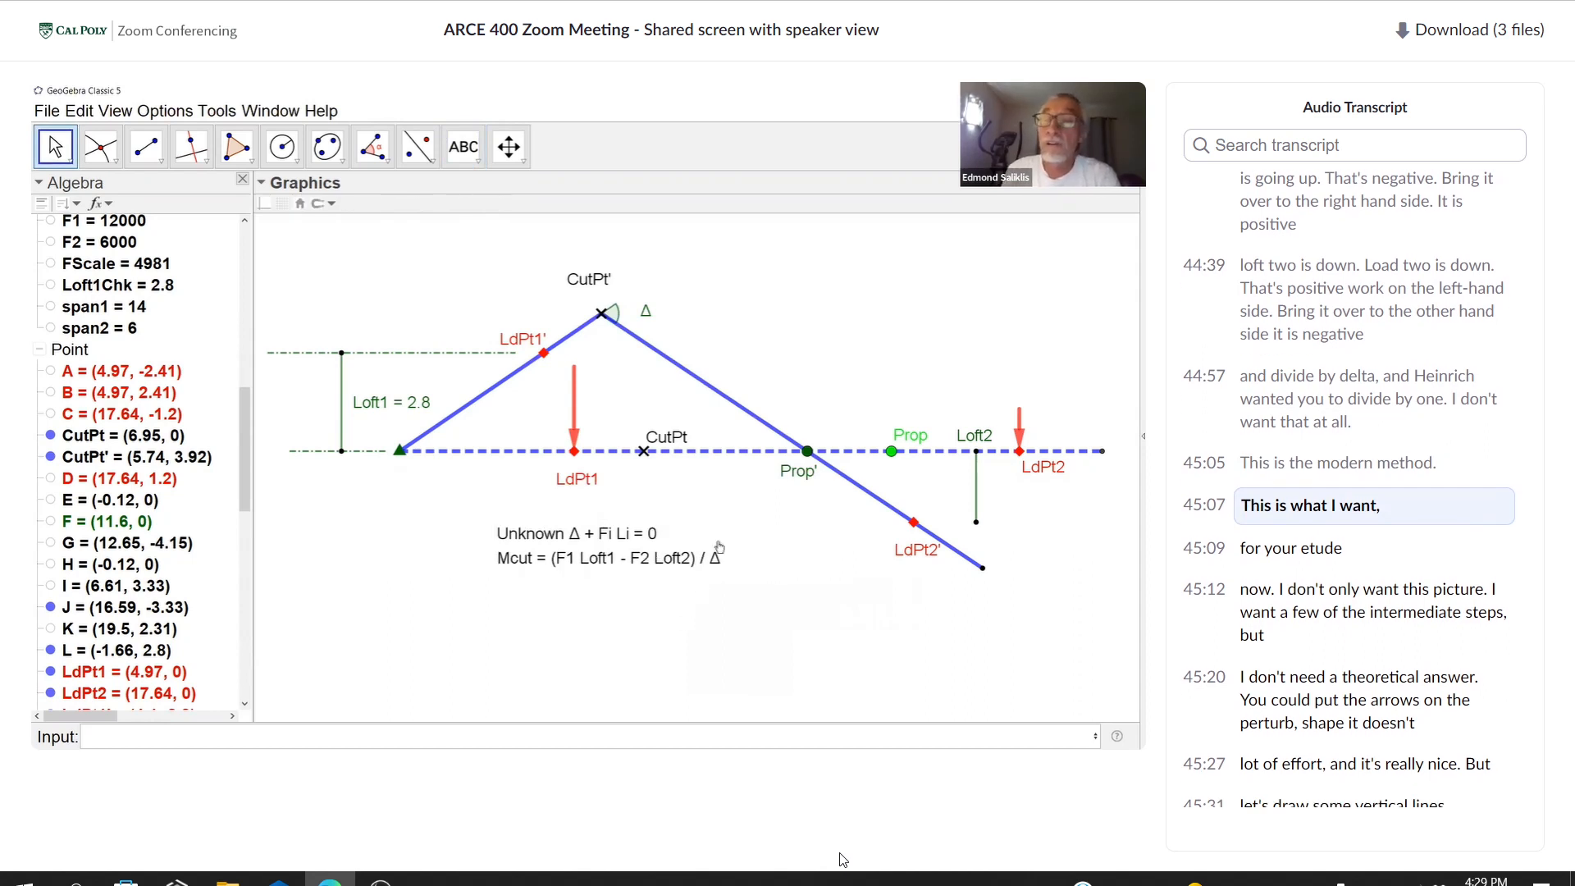
drag(988, 438, 1019, 500)
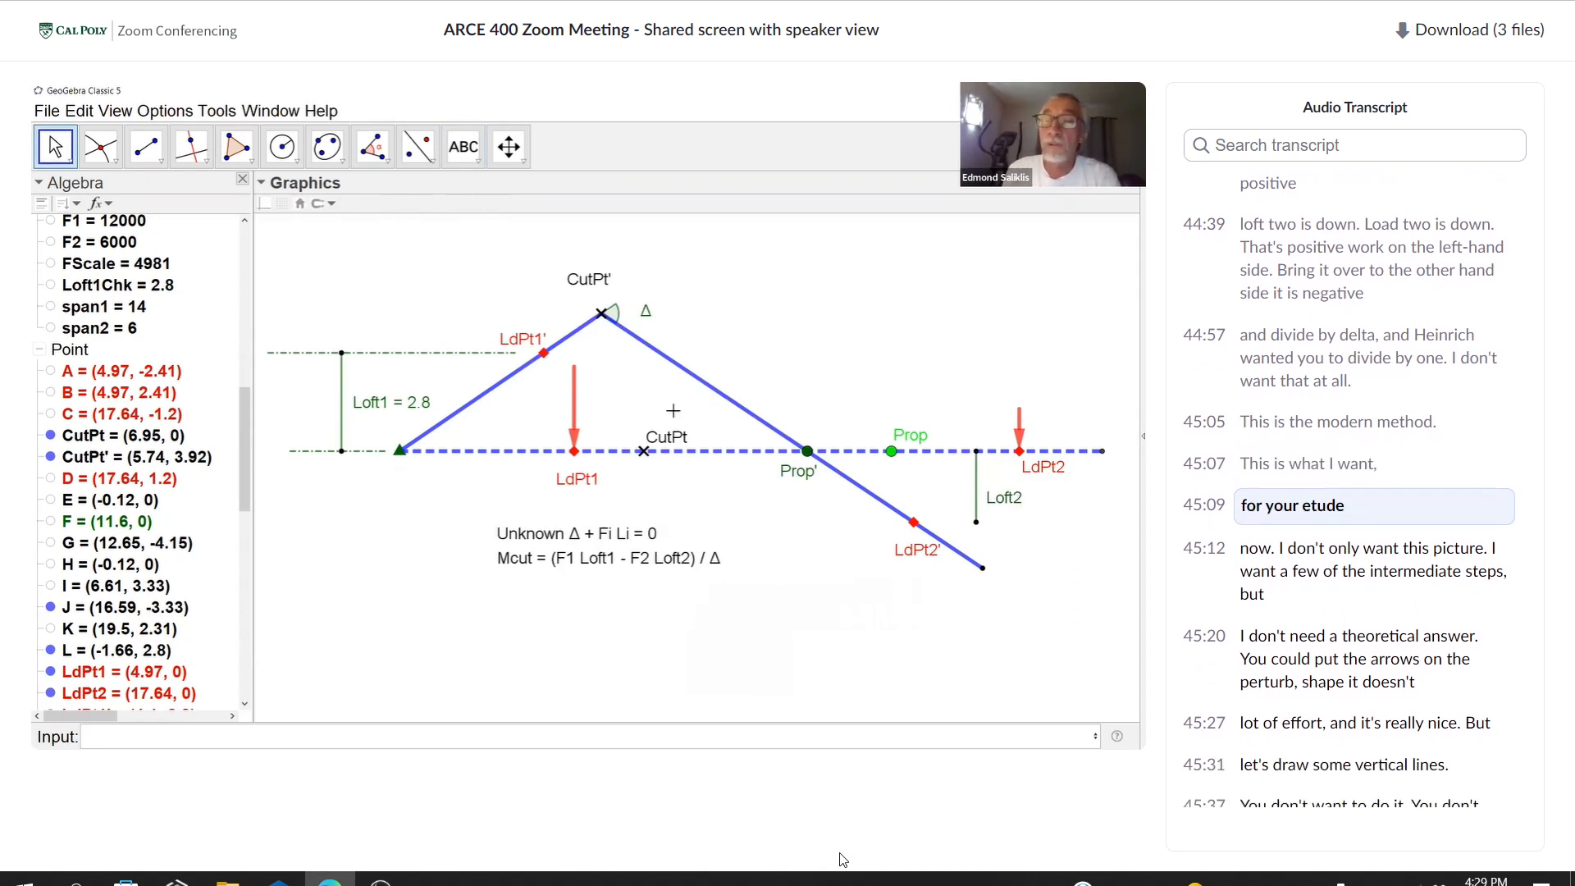
- Move CutPt' to about (6.05, 3.43) to adjust the perturbed shape
mouse_move(603, 316)
mouse_down()
mouse_move(639, 399)
mouse_move(627, 325)
mouse_move(654, 315)
mouse_move(662, 391)
mouse_move(643, 432)
mouse_move(615, 335)
mouse_up()
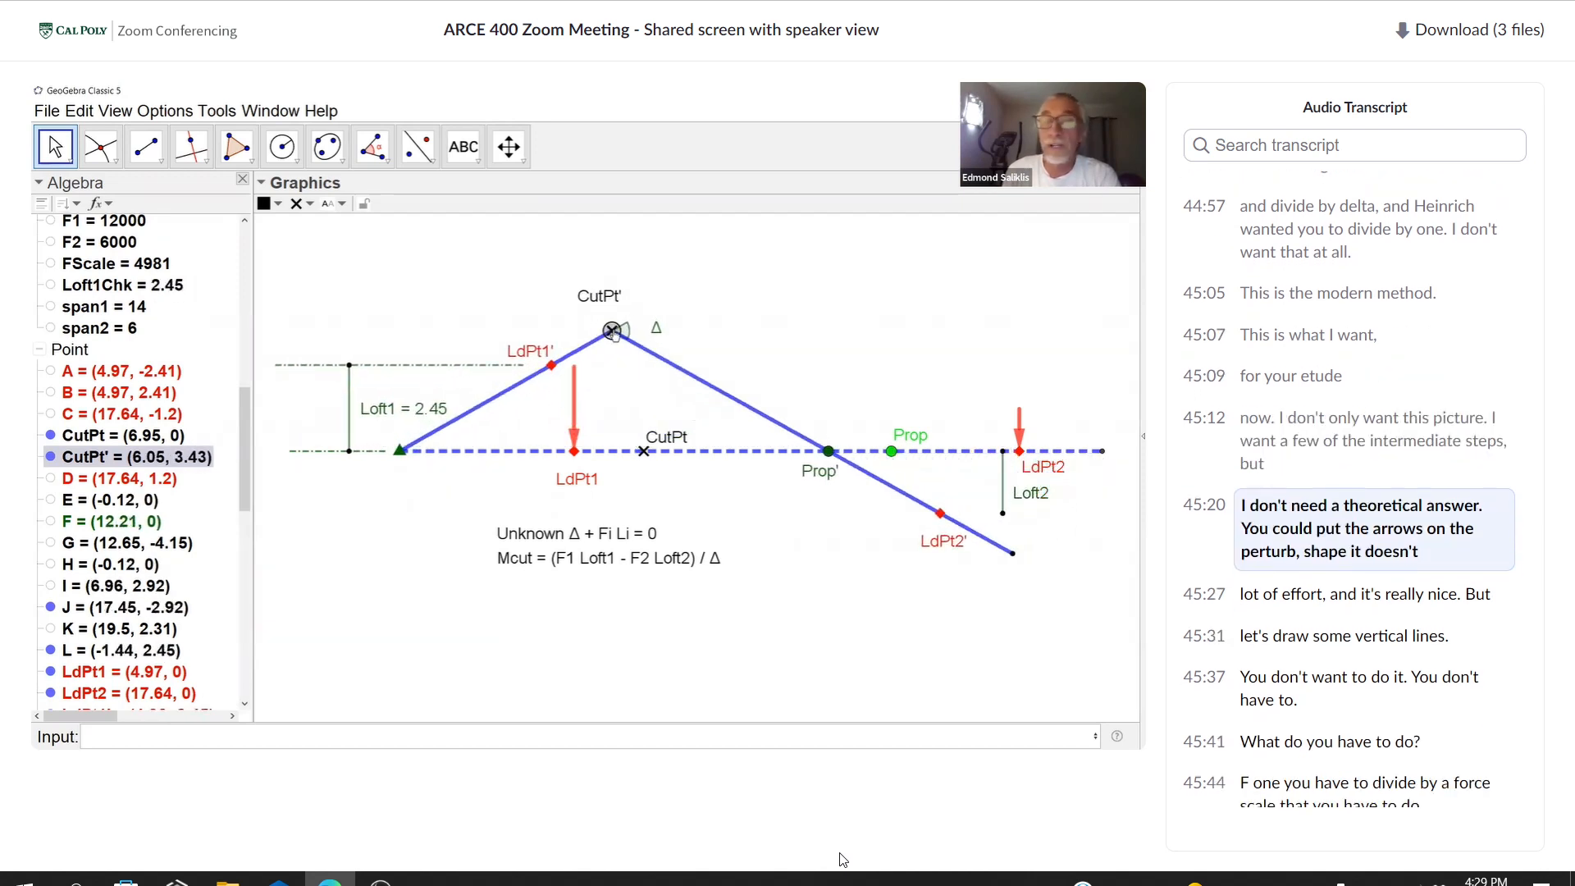
drag(529, 354, 585, 354)
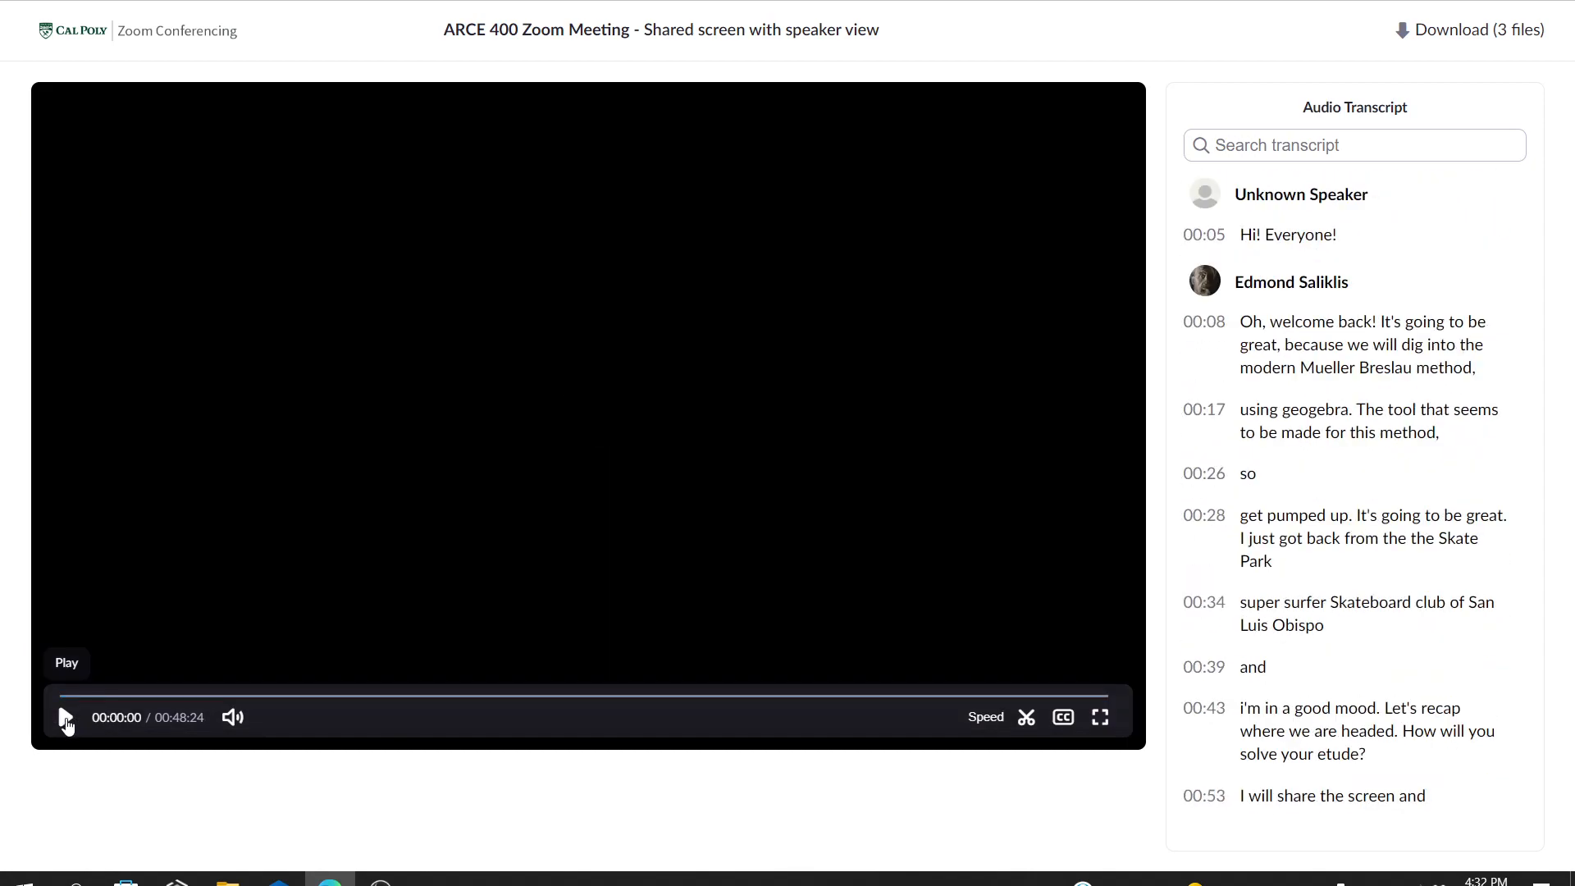
click(381, 880)
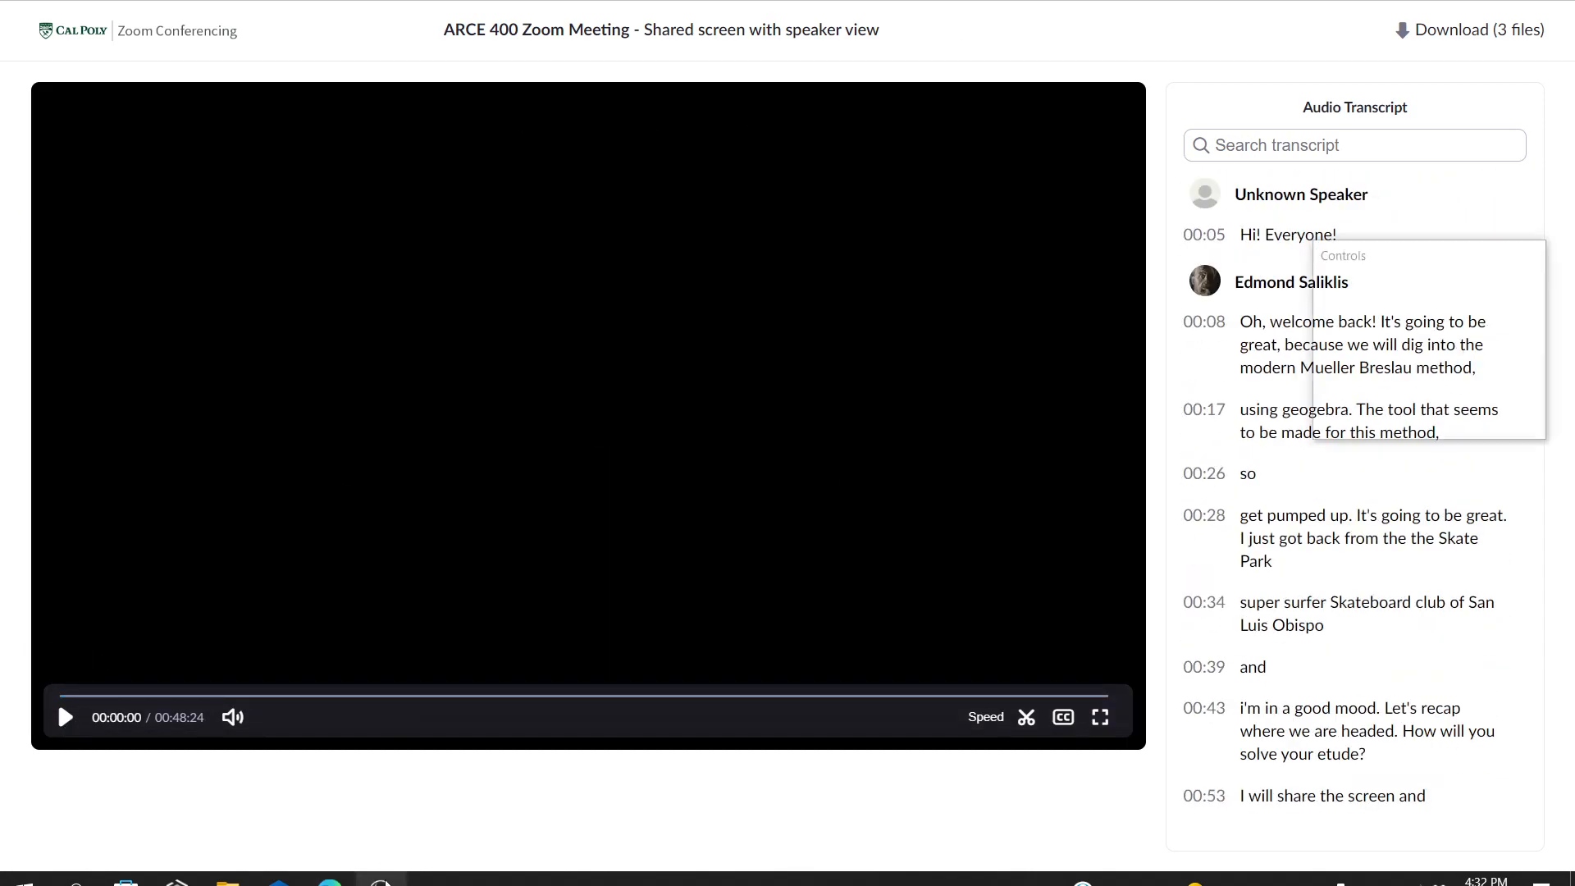